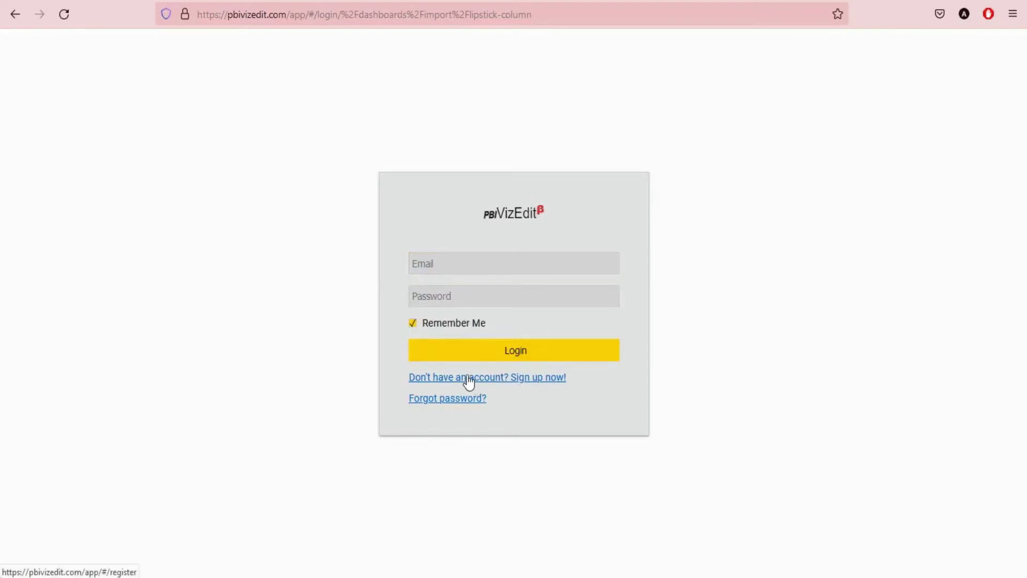
- Glance through the Lipstick Column gallery page, then go back to the login page
left_click(105, 0)
scroll(370, 316, "down", 10)
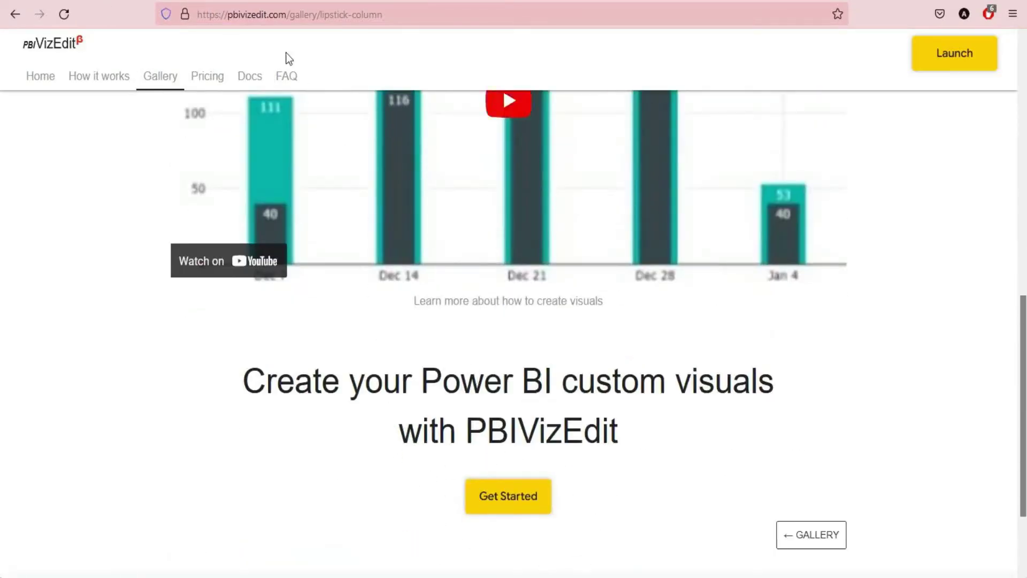
left_click(255, 1)
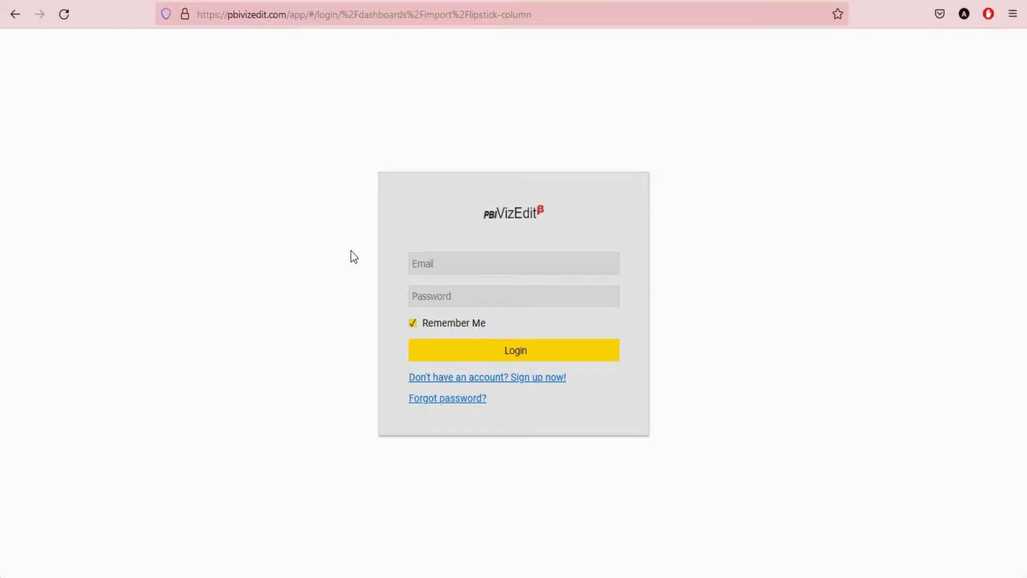
- Log in to PBIVizEdit with the account e-mail and password
left_click(474, 265)
key("Escape")
left_click(547, 263)
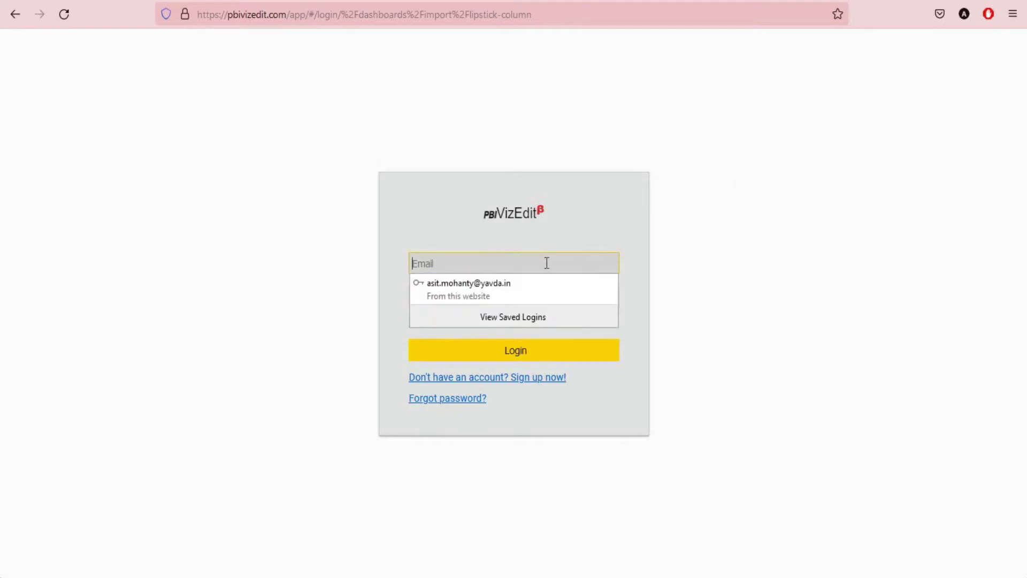
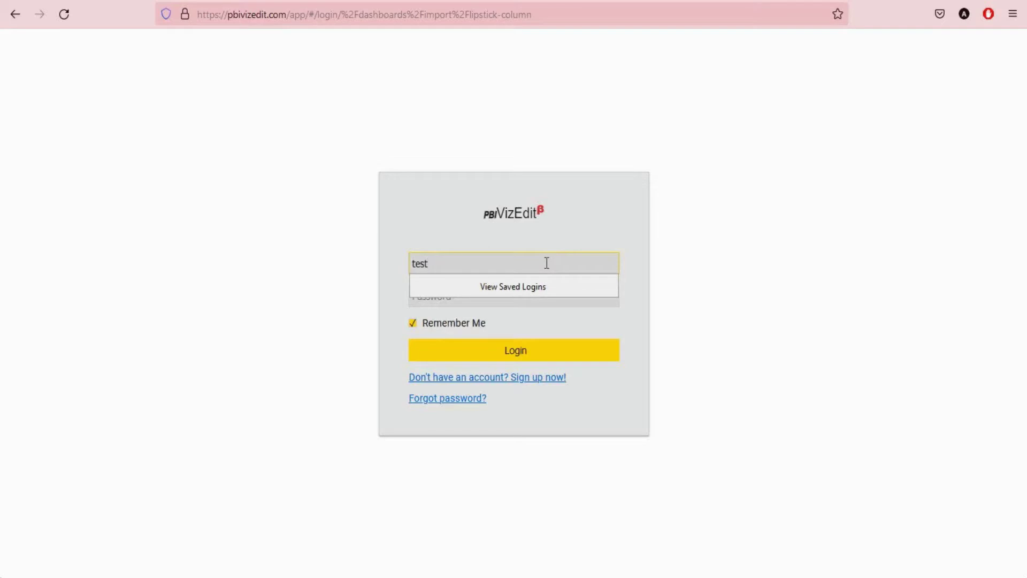
key("Tab")
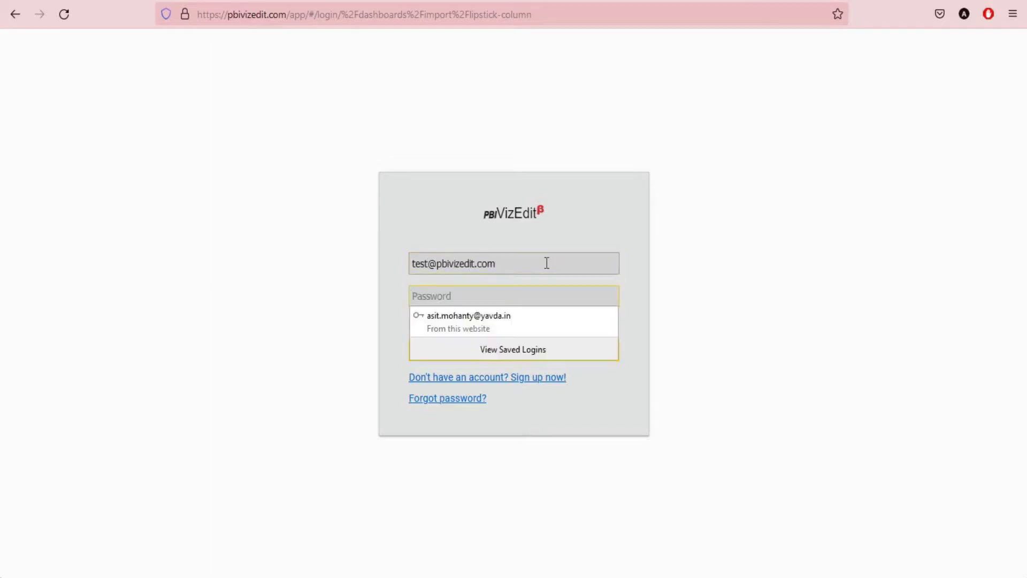
type("test")
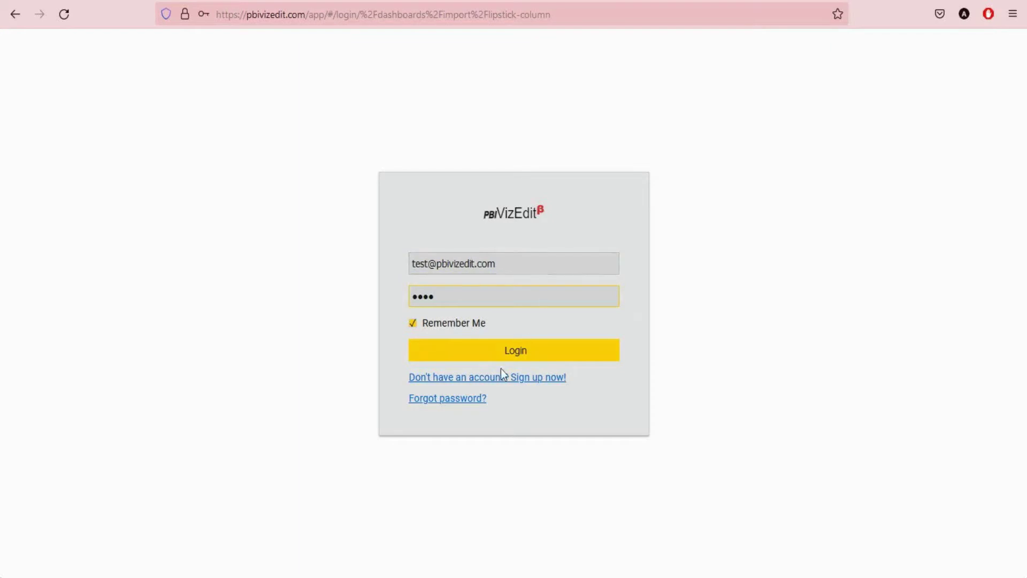
left_click(508, 353)
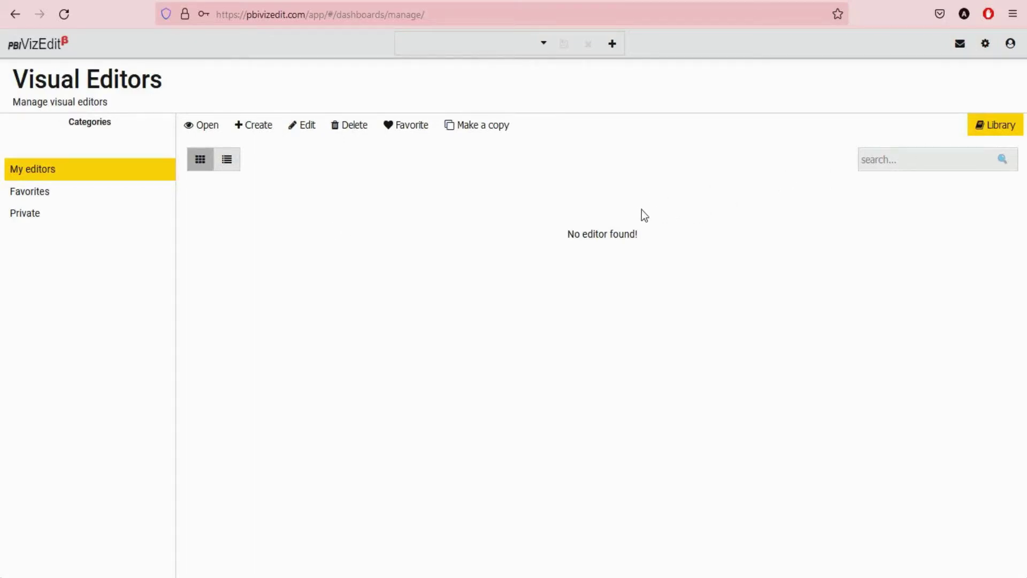
- Browse the Library of ready-made visuals to the top of the Lipstick Column gallery page
left_click(991, 134)
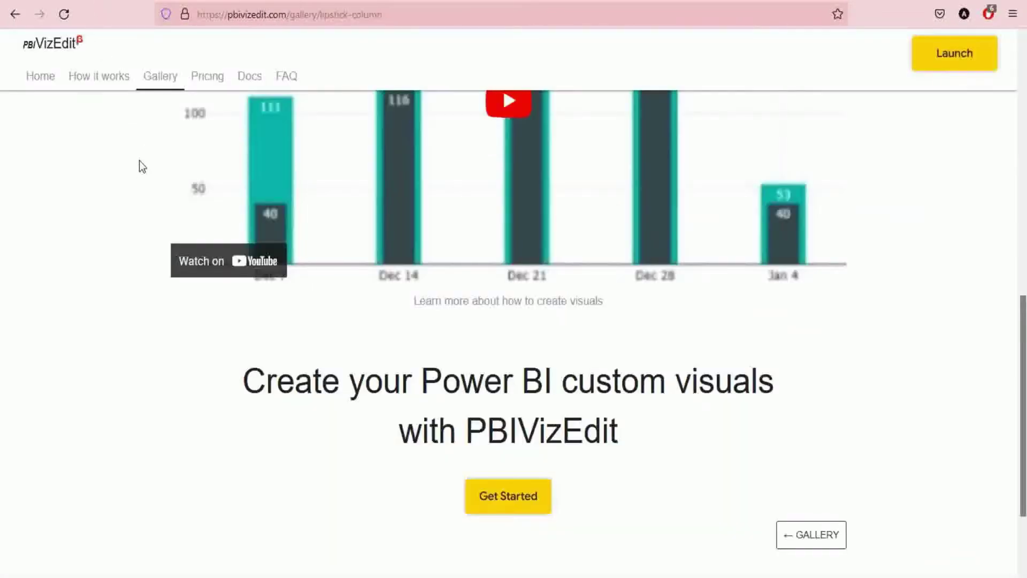
scroll(139, 160, "up", 10)
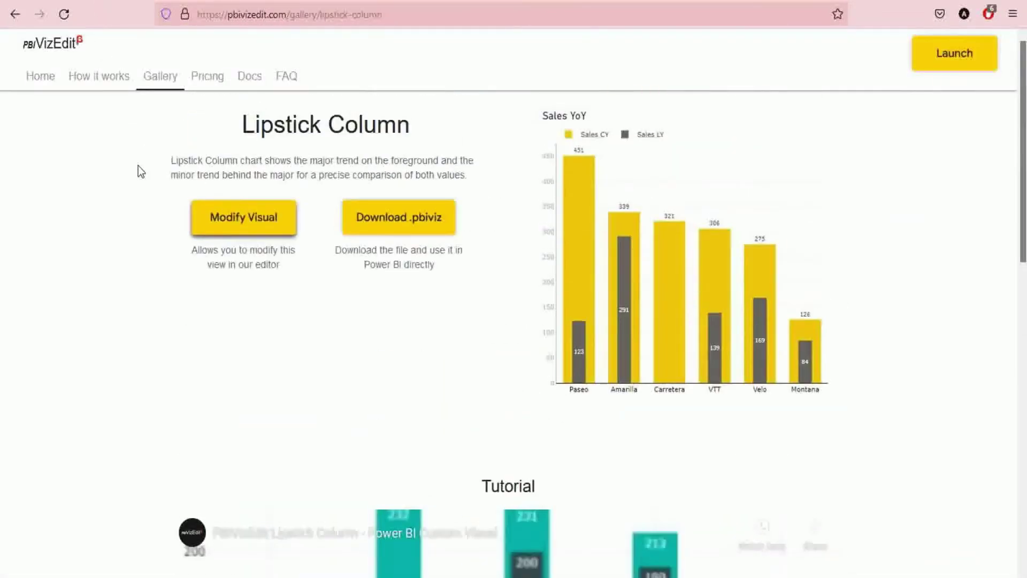
- Open the Lipstick Column Chart via Modify Visual, with Product on X and Sales on Y
left_click(238, 227)
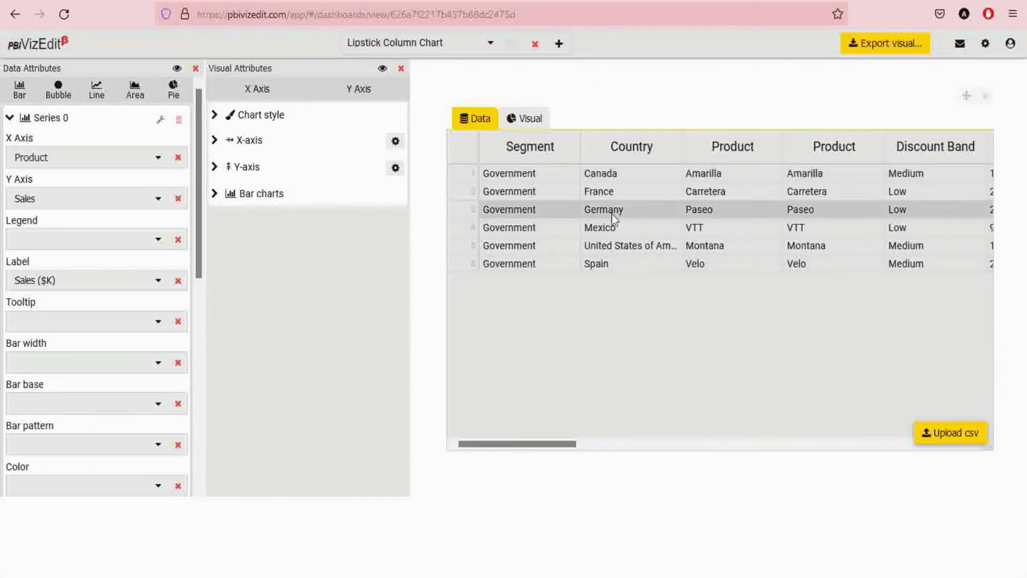
- Switch between the sample data table and the lipstick chart preview, ending on the chart
left_click(517, 122)
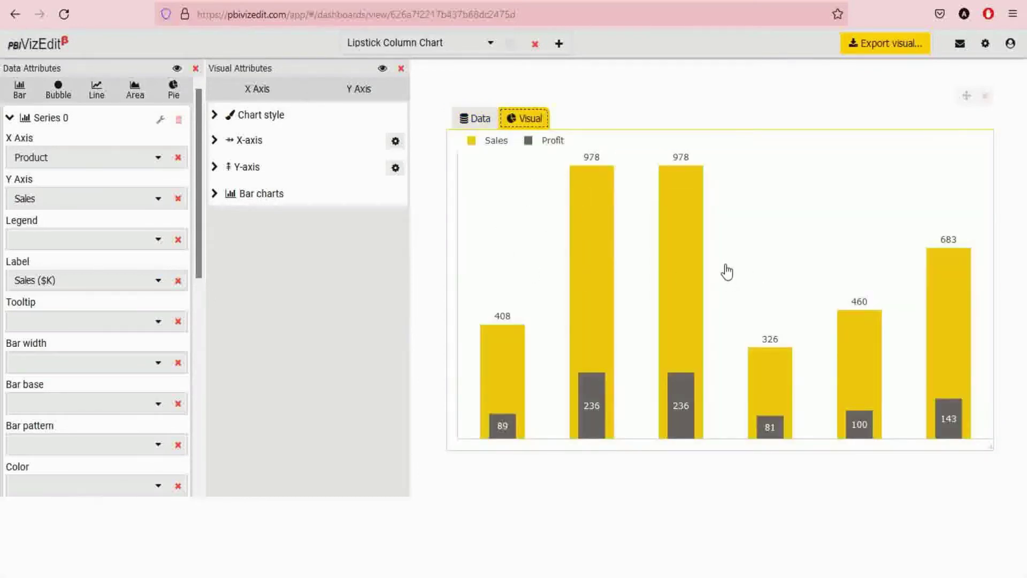
left_click(473, 122)
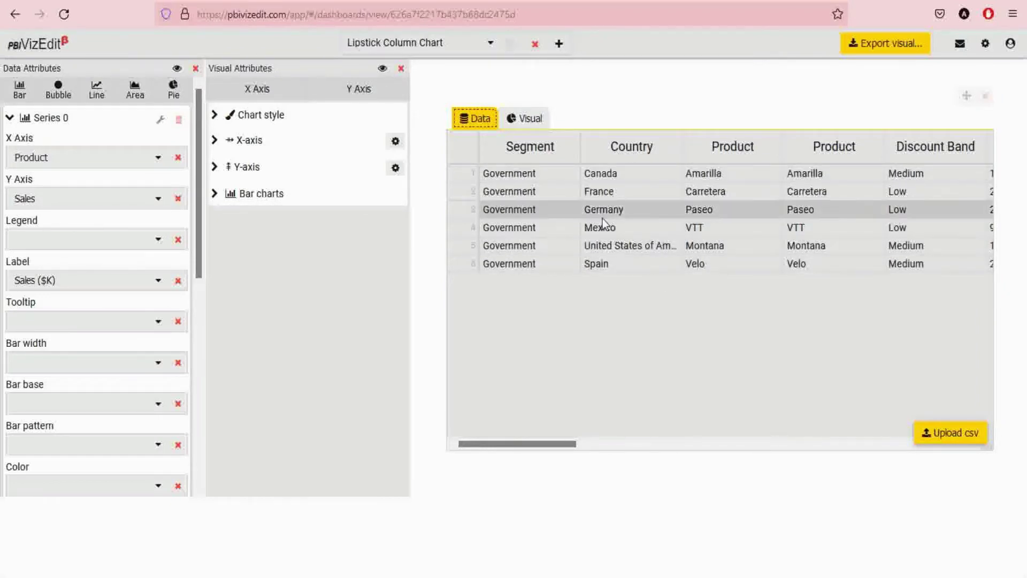
left_click(528, 123)
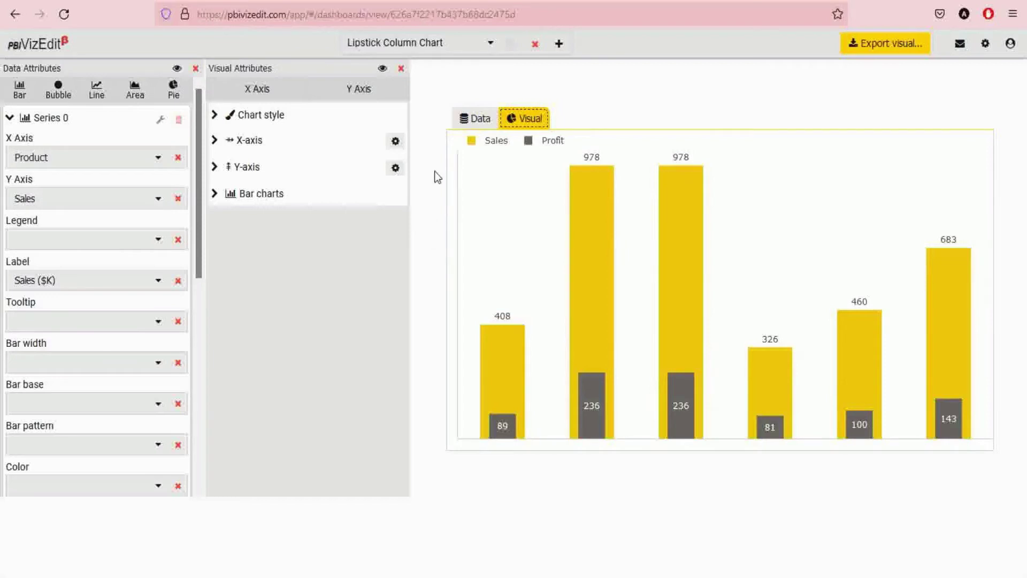
- Check the saved-charts dropdown and the editor's Settings menu, then close both
left_click(487, 45)
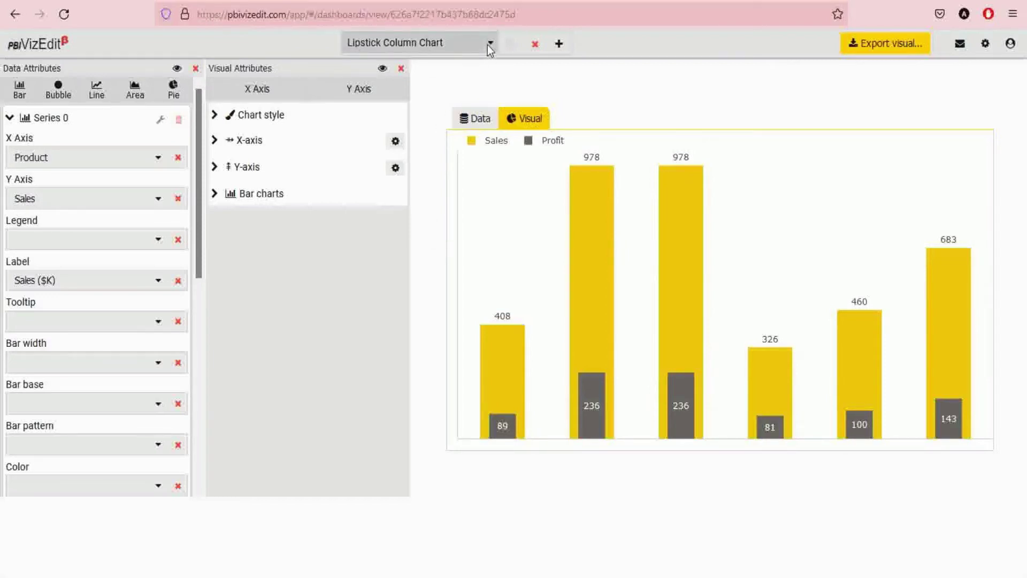
left_click(487, 44)
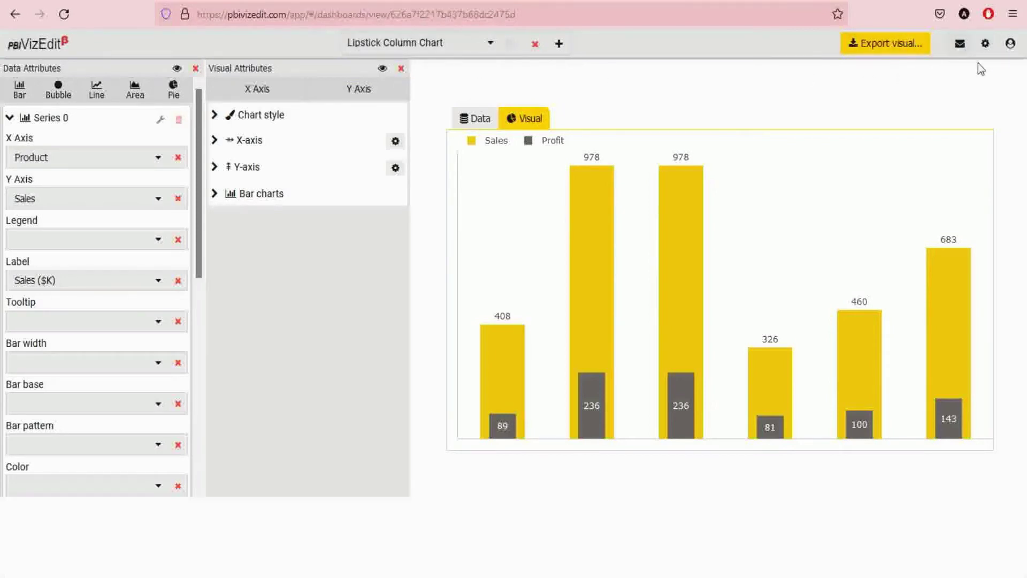
left_click(986, 44)
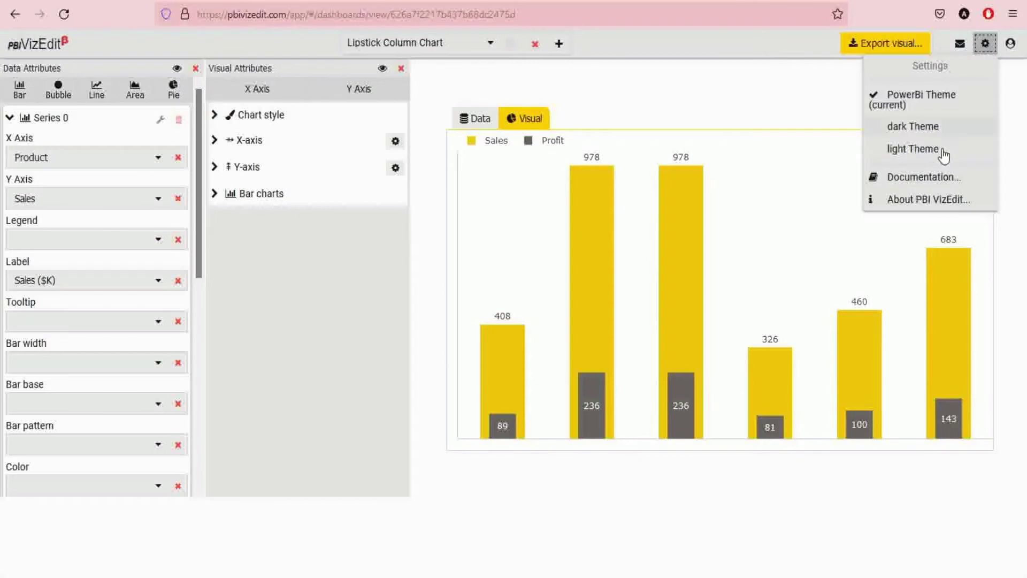
left_click(816, 84)
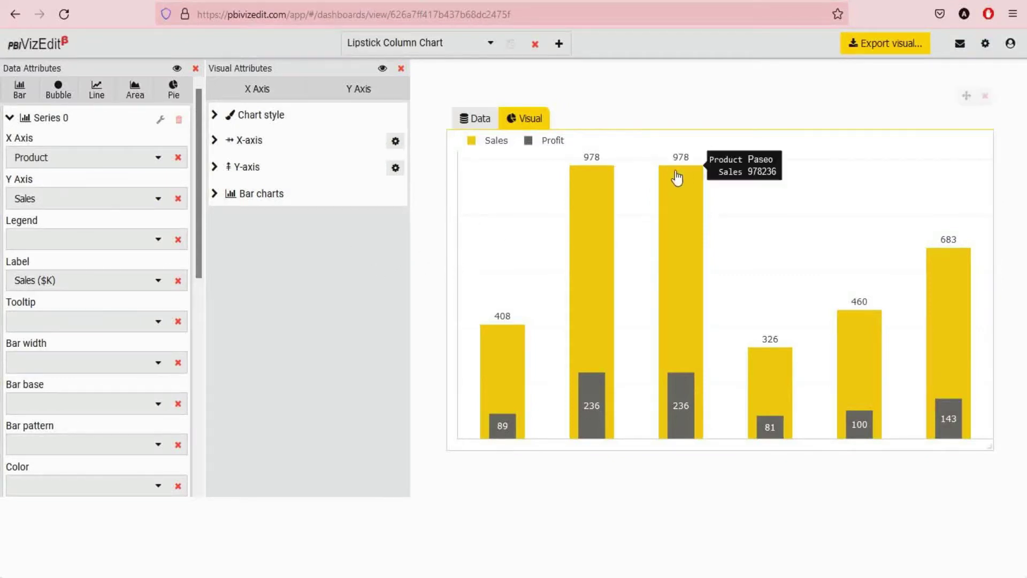
- In Export visual, review version and support URL, and replace the placeholder author with the author's full name
left_click(878, 49)
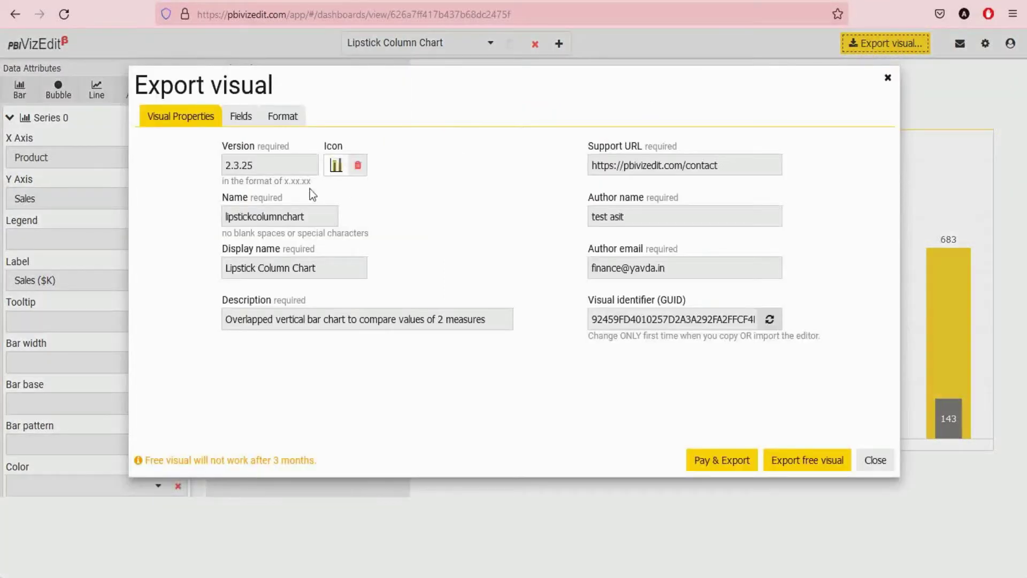
left_click(266, 166)
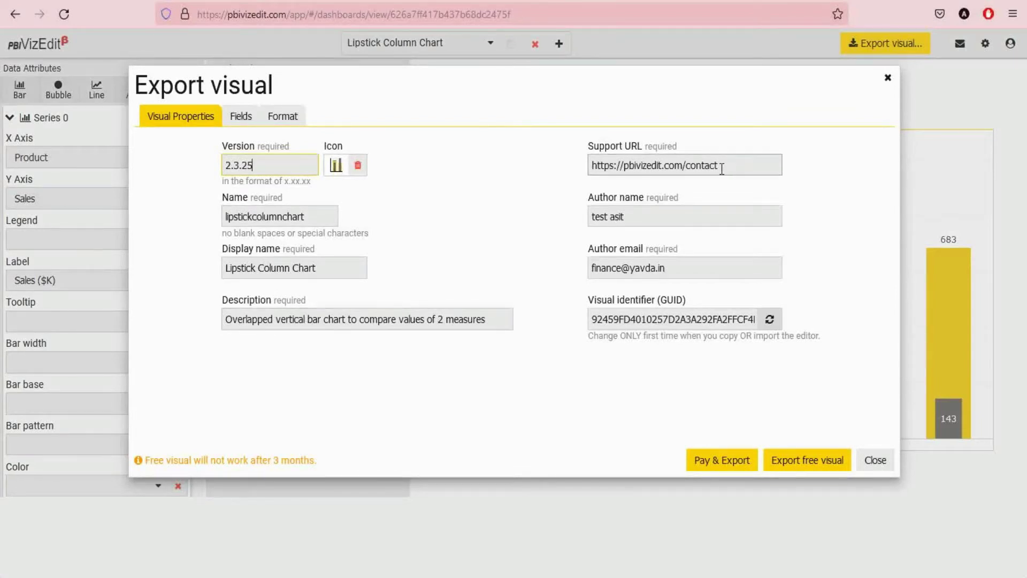
left_click(655, 169)
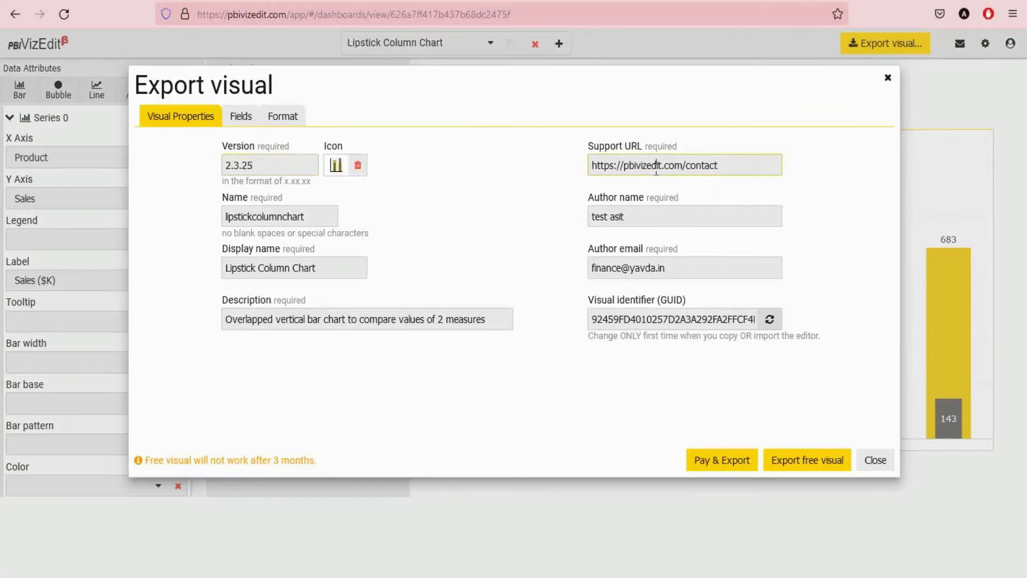
triple_click(646, 212)
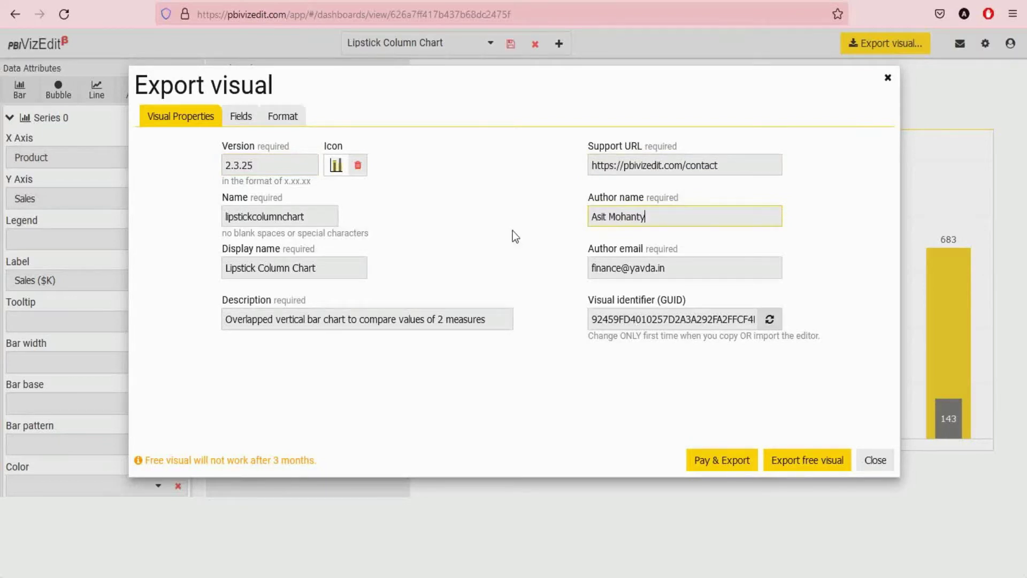
key("Tab")
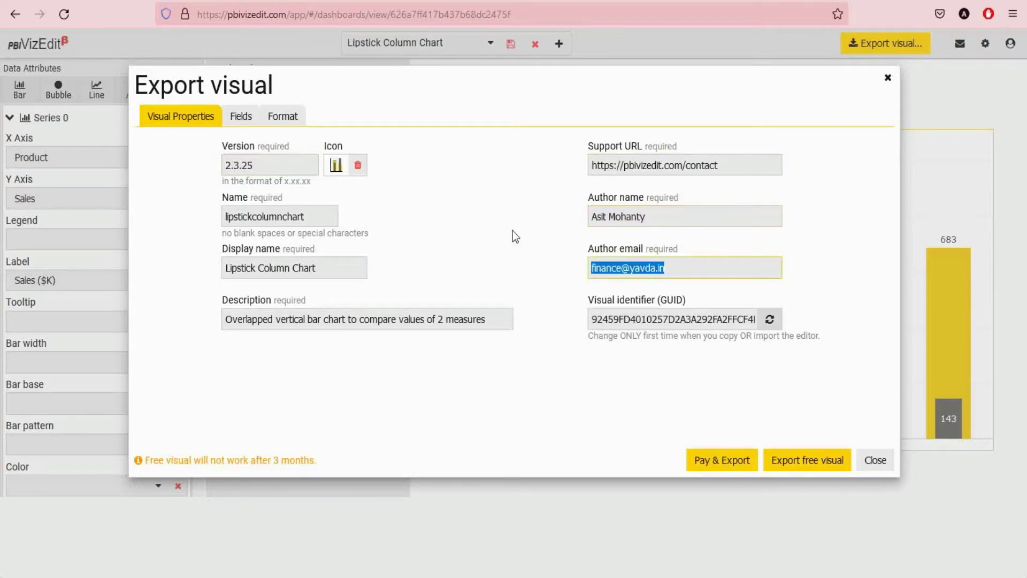
key("Left")
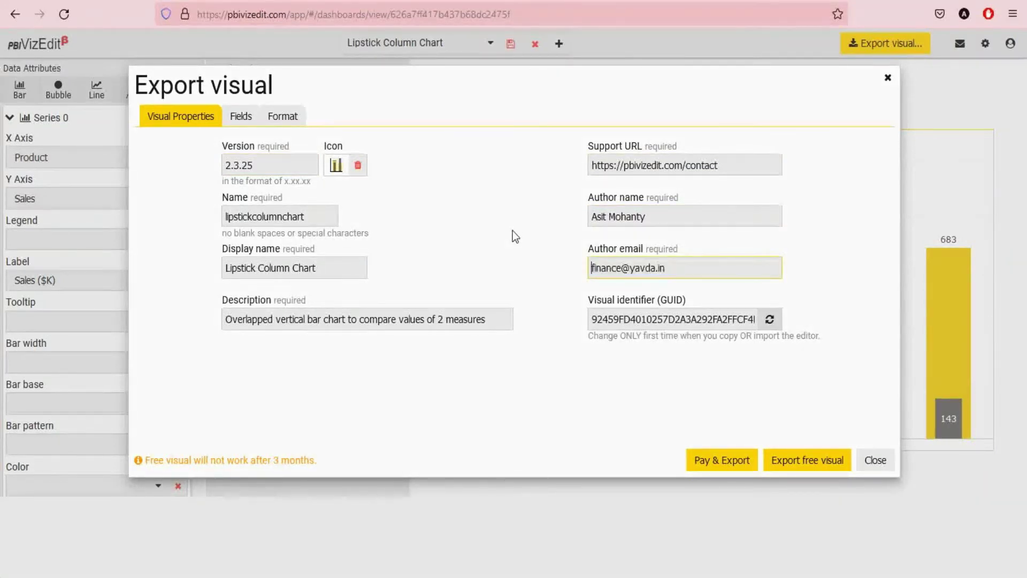
left_click(627, 318)
- Inspect the visual GUID, then review the Fields page listing X-Axis, Y-axis and Label fields
left_click(710, 318)
key("ctrl+a")
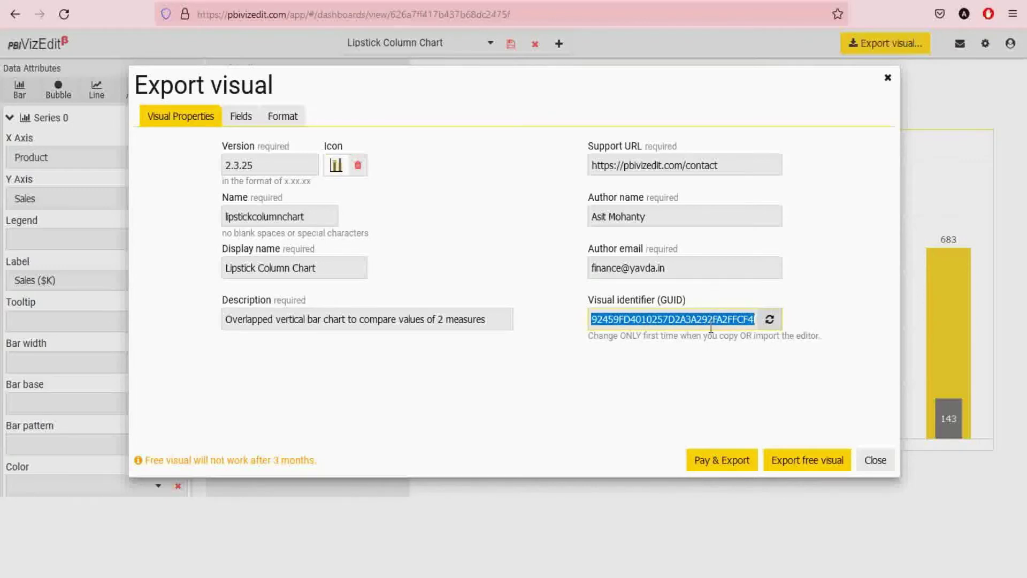
left_click(658, 320)
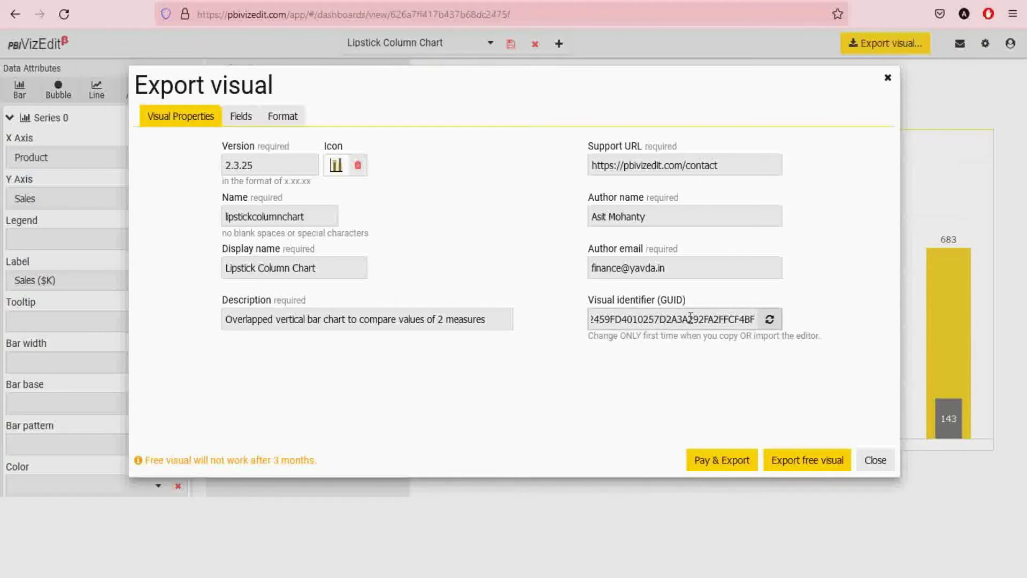
double_click(691, 318)
left_click(695, 352)
left_click(240, 116)
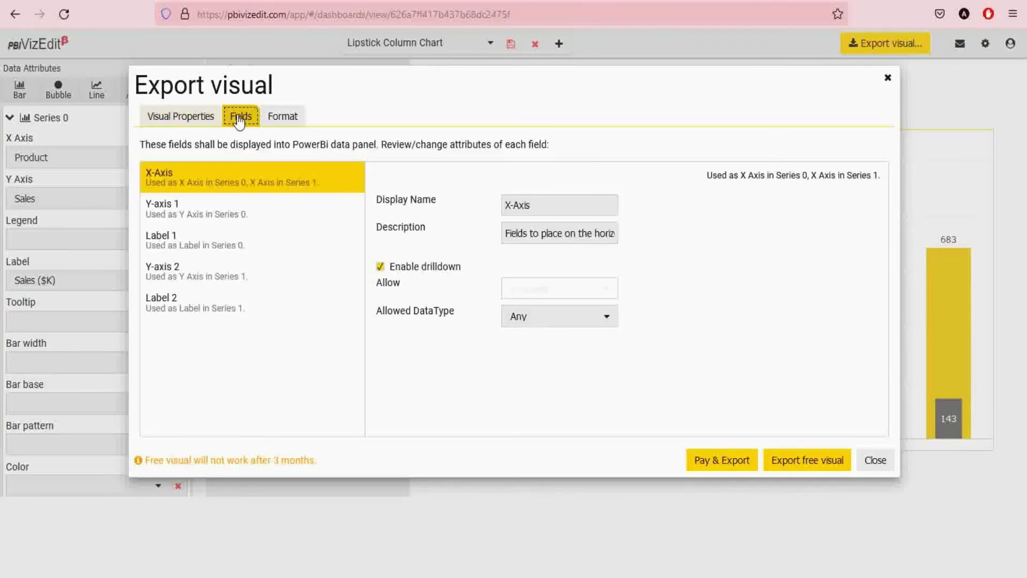
- On the Format page, expose Legend options: Show Legend, Title, Color, Font family and Text Size
left_click(283, 124)
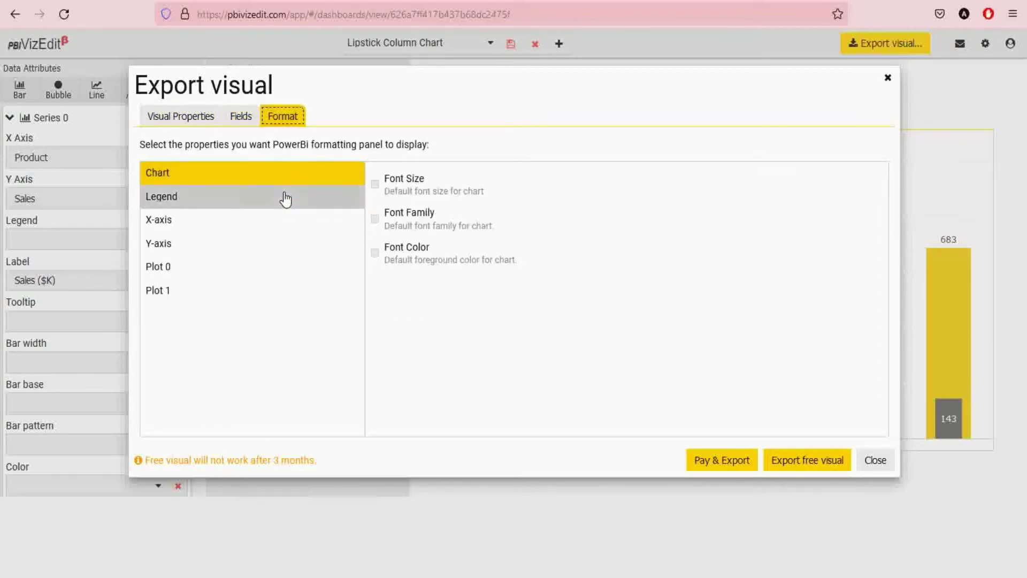
left_click(284, 197)
left_click(375, 180)
left_click(375, 206)
left_click(375, 240)
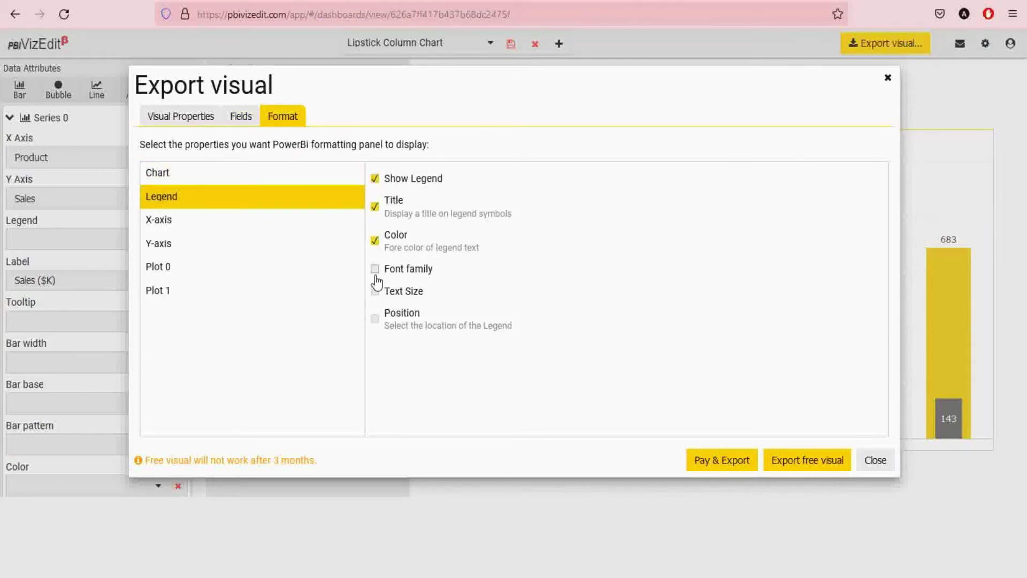
left_click(374, 269)
left_click(375, 291)
- Expose X-axis Show Axis, Axis line, Color, Position, Show title, Title color, text and size
left_click(265, 222)
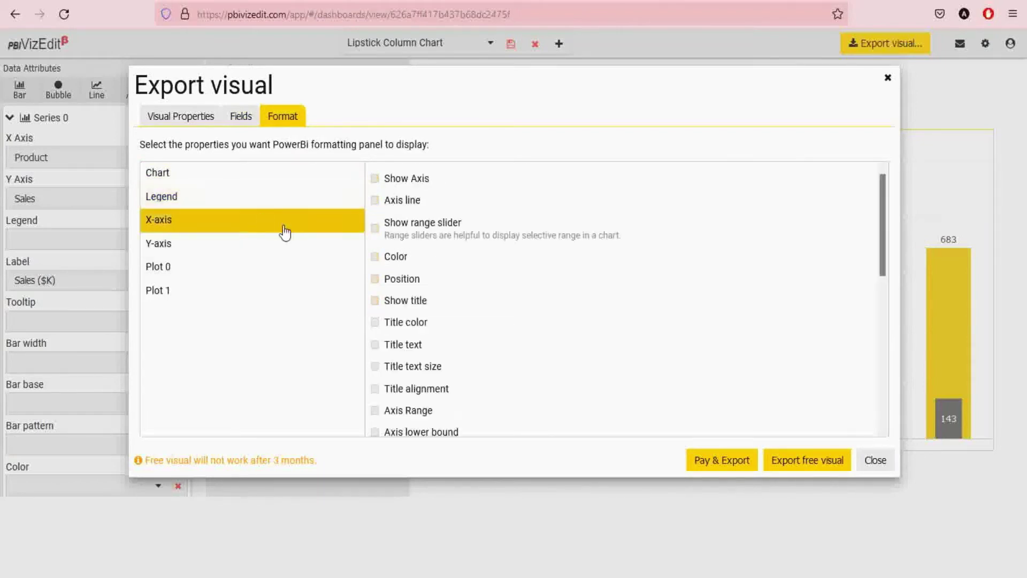
left_click(375, 200)
left_click(375, 178)
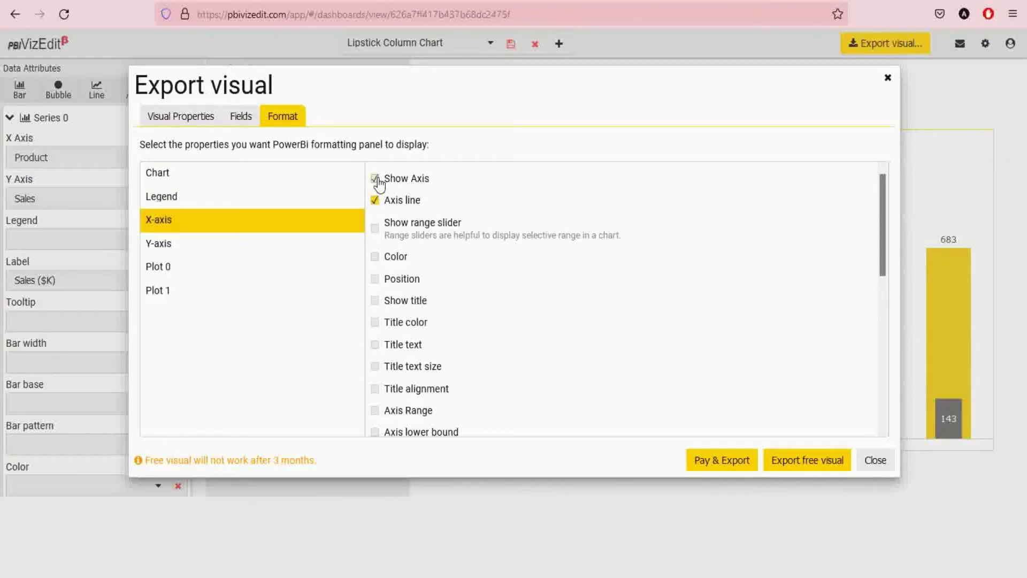
left_click(375, 256)
left_click(375, 279)
left_click(374, 300)
left_click(375, 322)
left_click(375, 345)
left_click(375, 367)
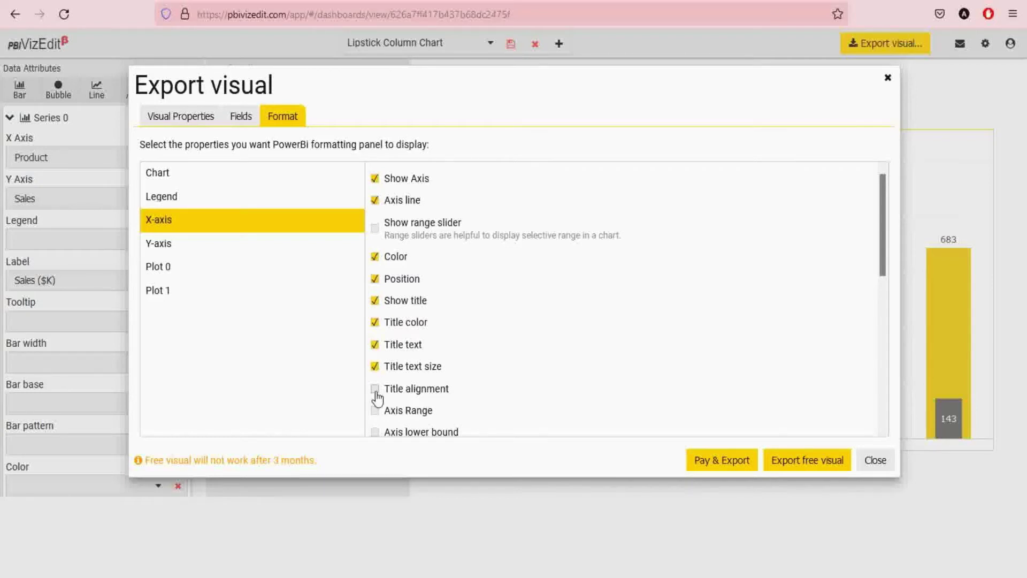
- Review the Legend and chart-wide font options, ending back on the X-axis options
scroll(443, 383, "down", 4)
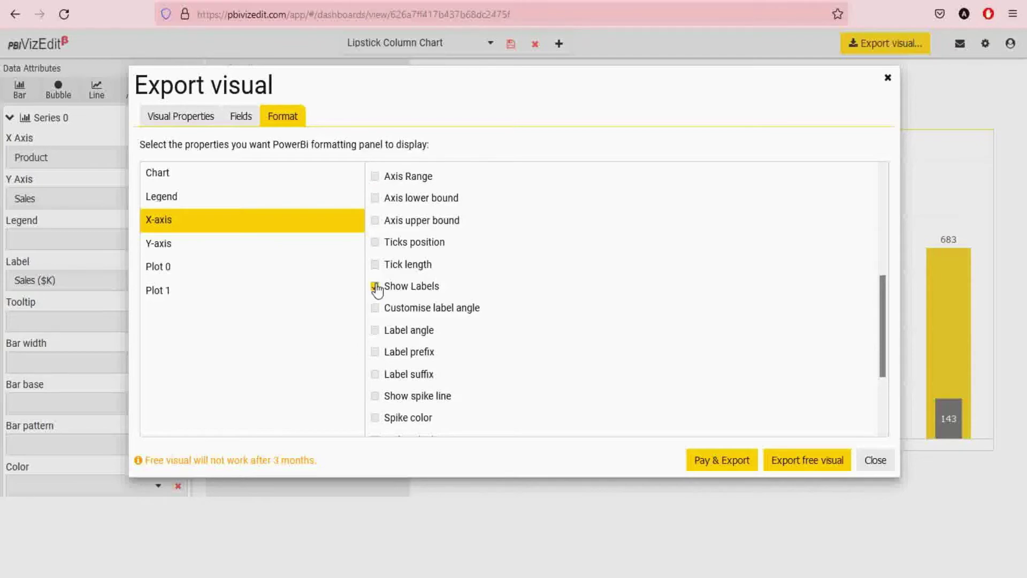
scroll(470, 256, "up", 5)
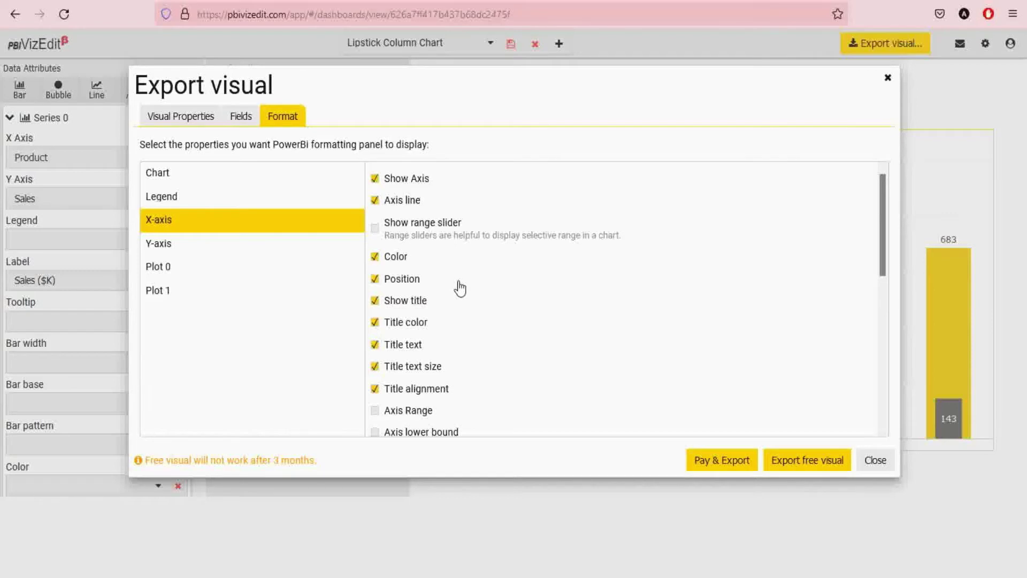
scroll(460, 288, "down", 3)
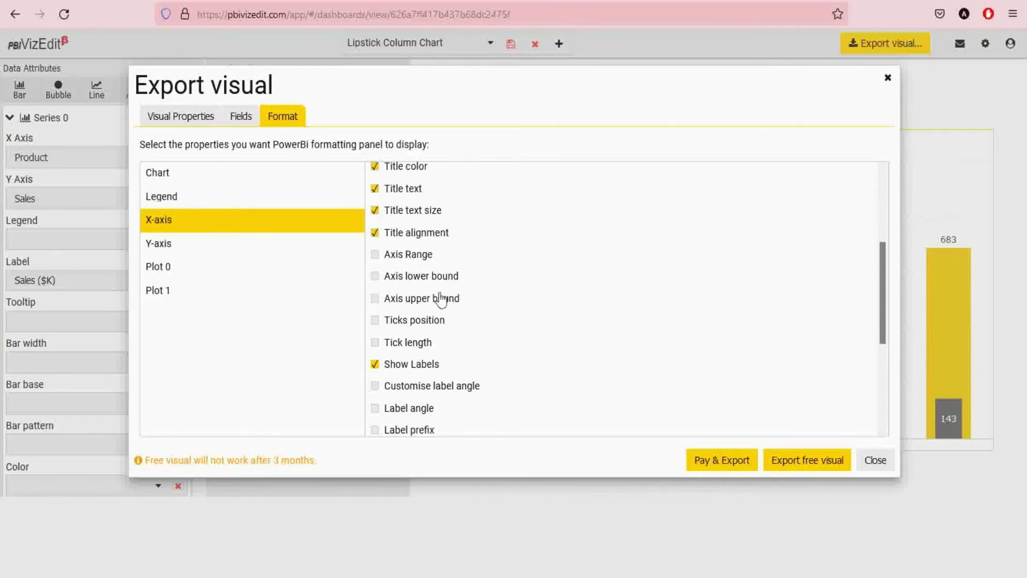
left_click(295, 198)
left_click(291, 173)
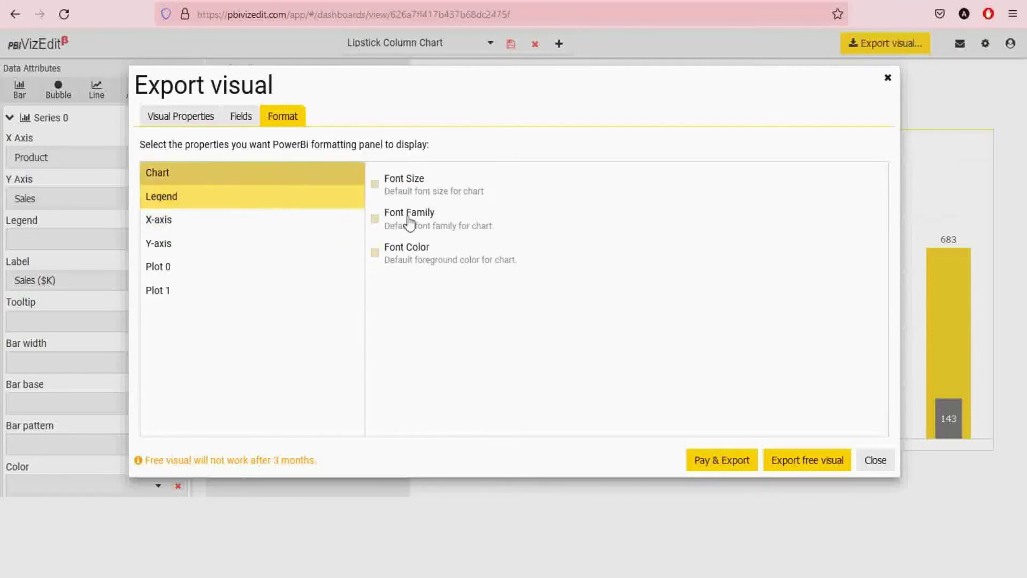
left_click(311, 226)
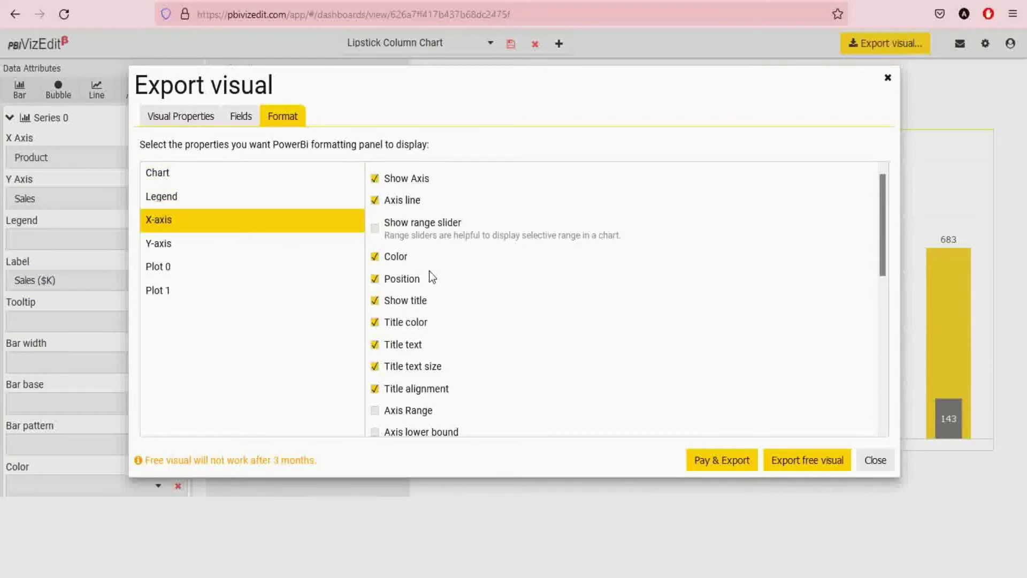
- Expose Y-axis Show Axis, Axis line, Color, Title, Title color, text, size and labels
left_click(323, 252)
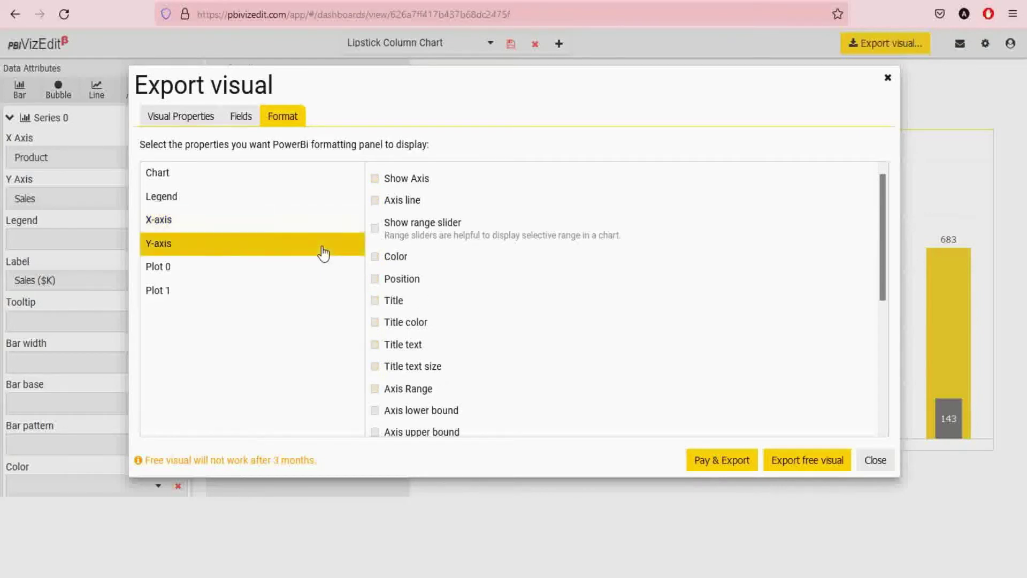
left_click(375, 200)
left_click(375, 179)
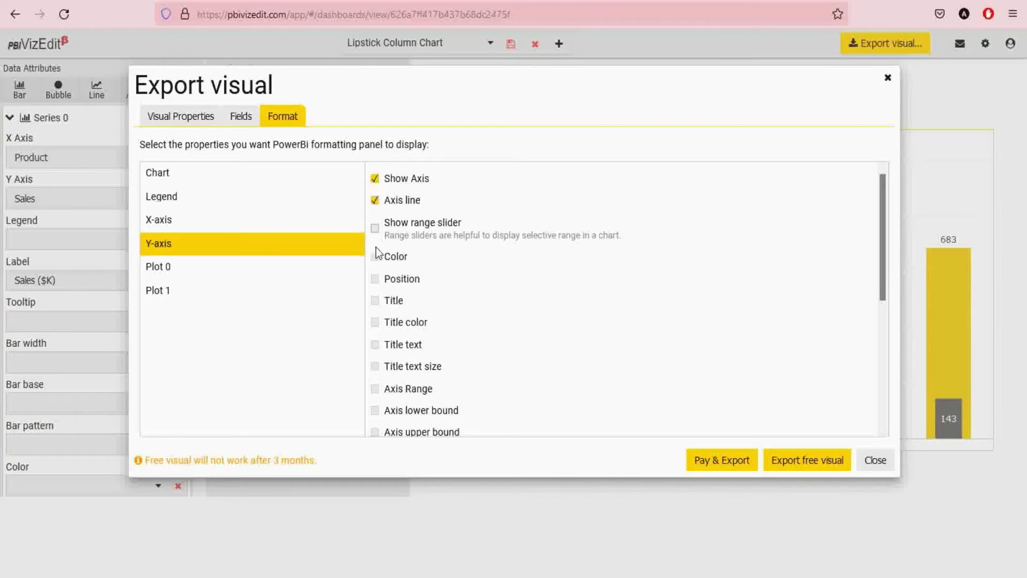
left_click(375, 256)
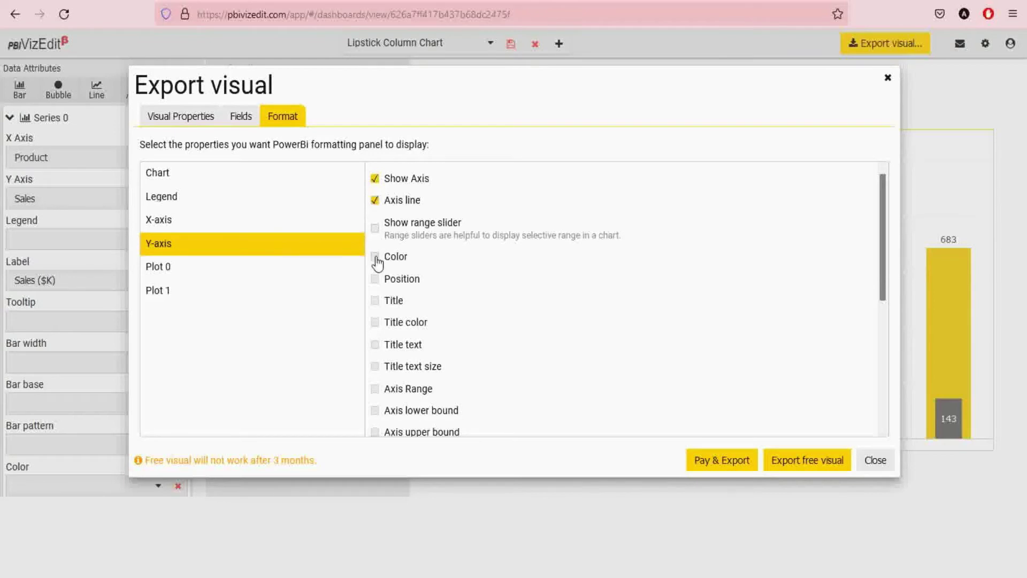
left_click(375, 302)
left_click(375, 323)
left_click(375, 345)
left_click(375, 367)
scroll(394, 398, "down", 4)
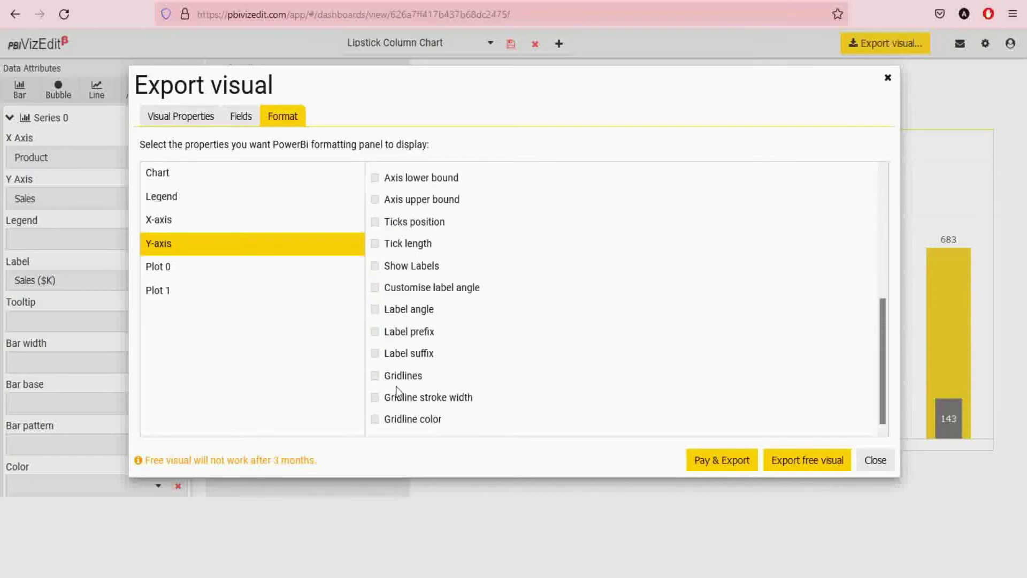
left_click(375, 265)
- Expose X-axis Gridlines, Gridline stroke width and Gridline color
left_click(244, 226)
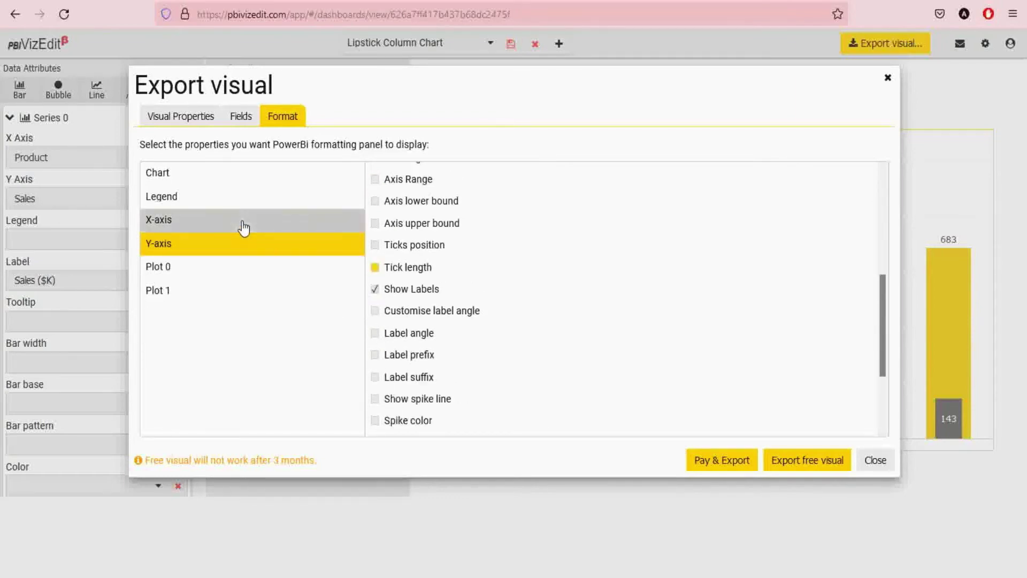
scroll(454, 352, "down", 3)
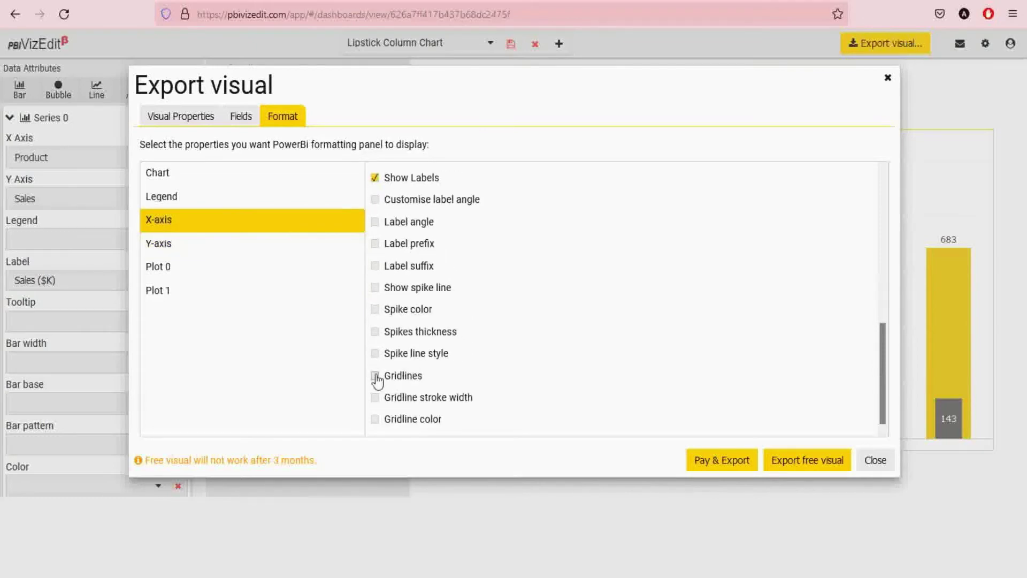
left_click(376, 377)
left_click(375, 398)
left_click(375, 419)
left_click(234, 269)
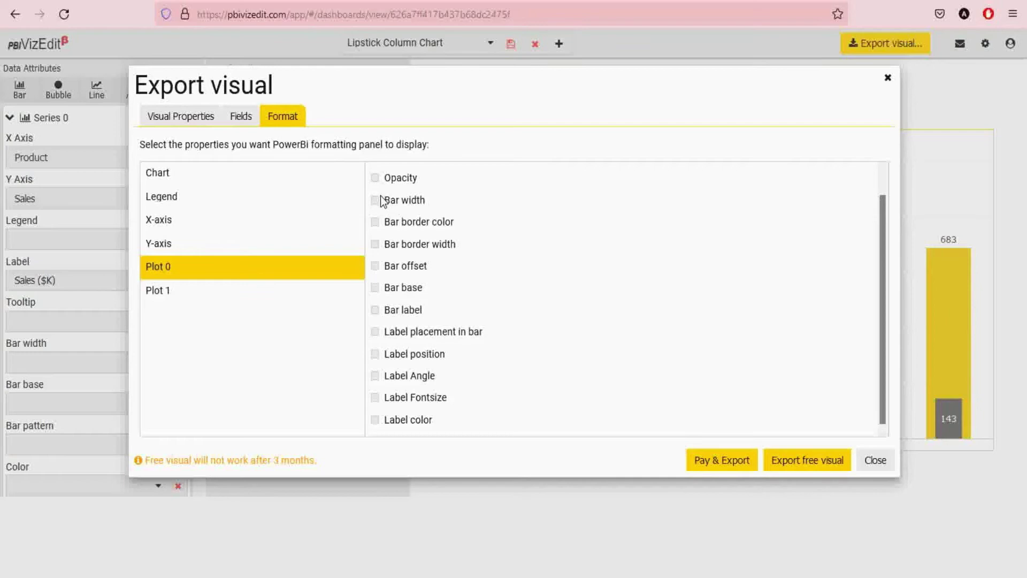
- Expose Plot 0 Color, Bar width, Bar border width and label placement, position, font size, colour
scroll(380, 197, "up", 1)
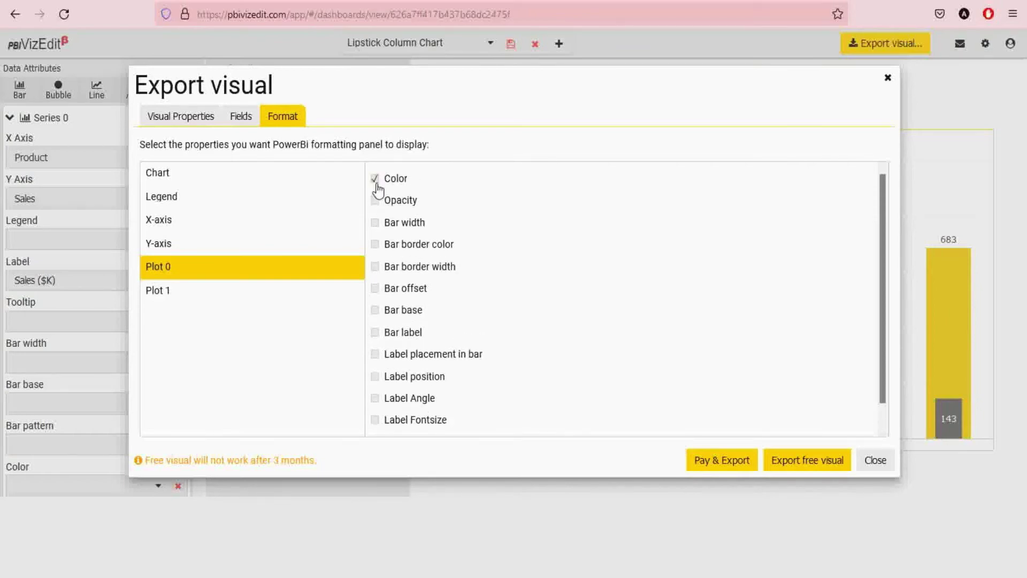
left_click(375, 180)
left_click(375, 224)
left_click(375, 266)
scroll(399, 336, "down", 1)
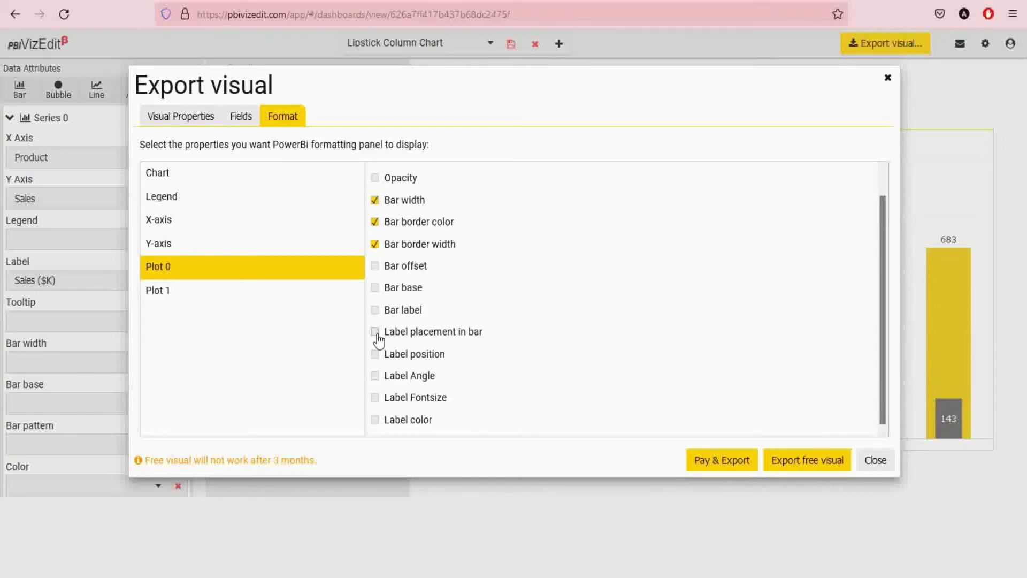
left_click(377, 334)
left_click(376, 354)
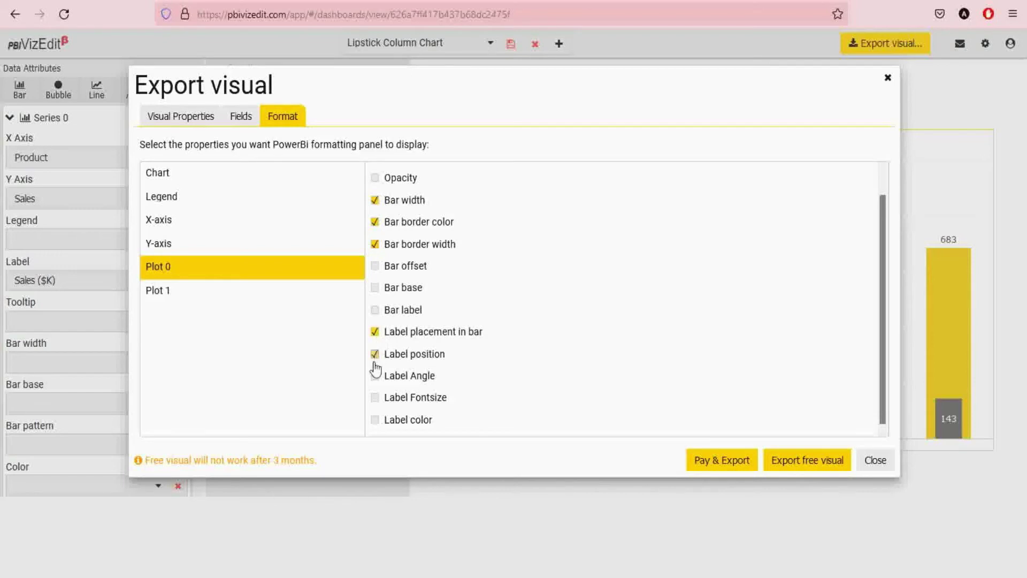
left_click(375, 399)
left_click(375, 419)
- Expose Plot 1 label colour, position, placement, plus Color, Bar width and bar border colour and width
left_click(256, 295)
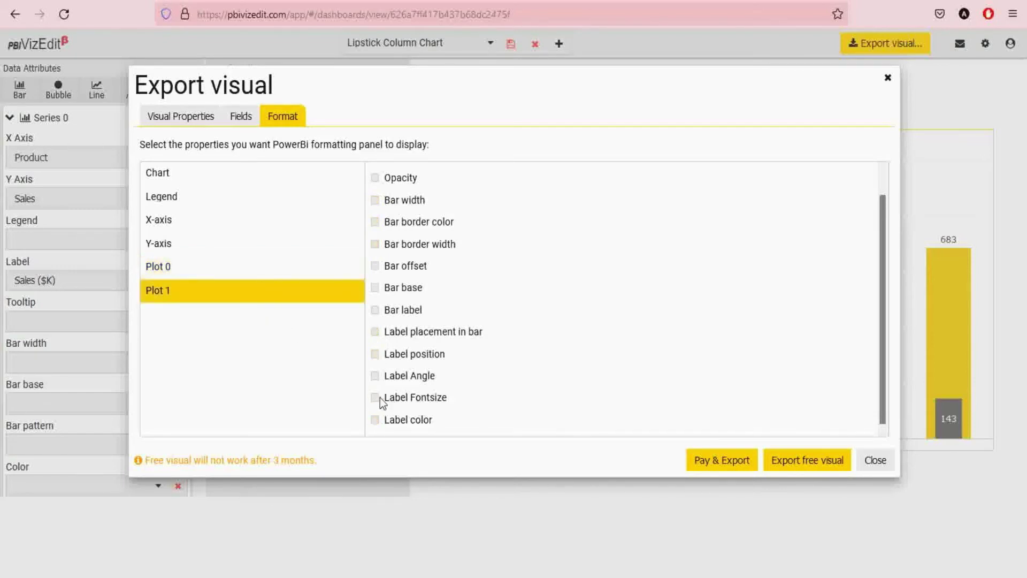
left_click(375, 420)
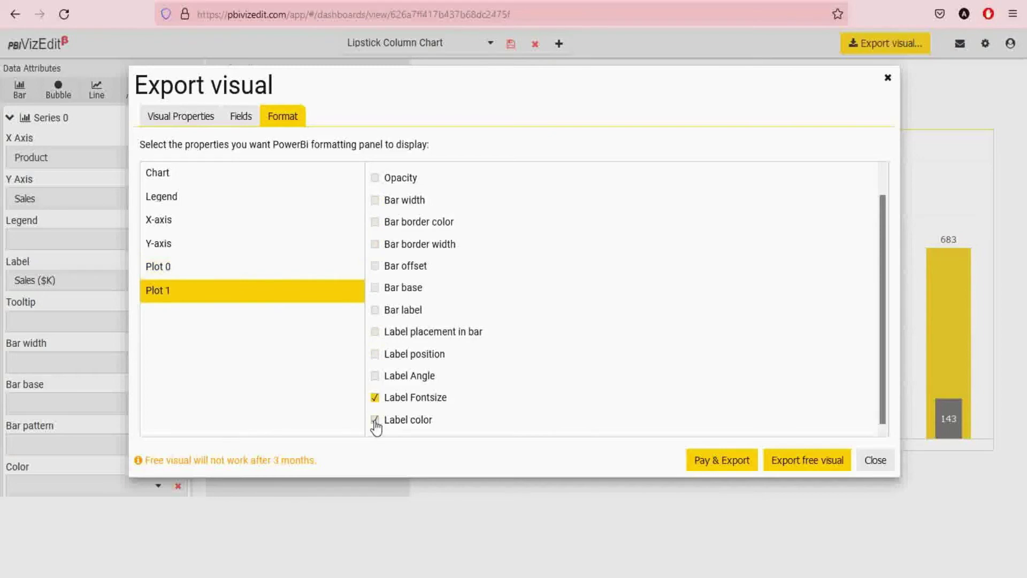
left_click(373, 355)
left_click(373, 333)
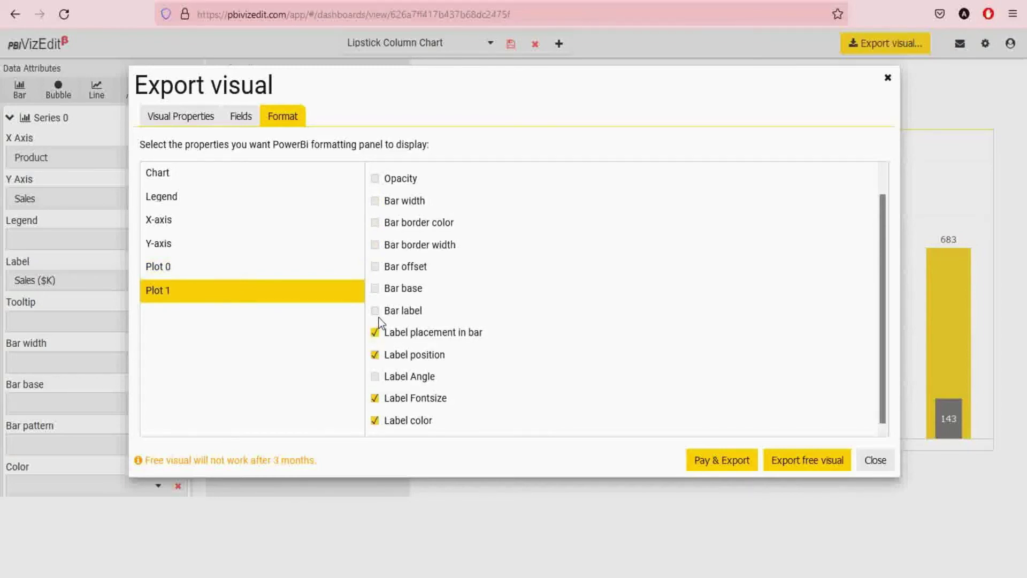
scroll(379, 321, "up", 1)
left_click(374, 223)
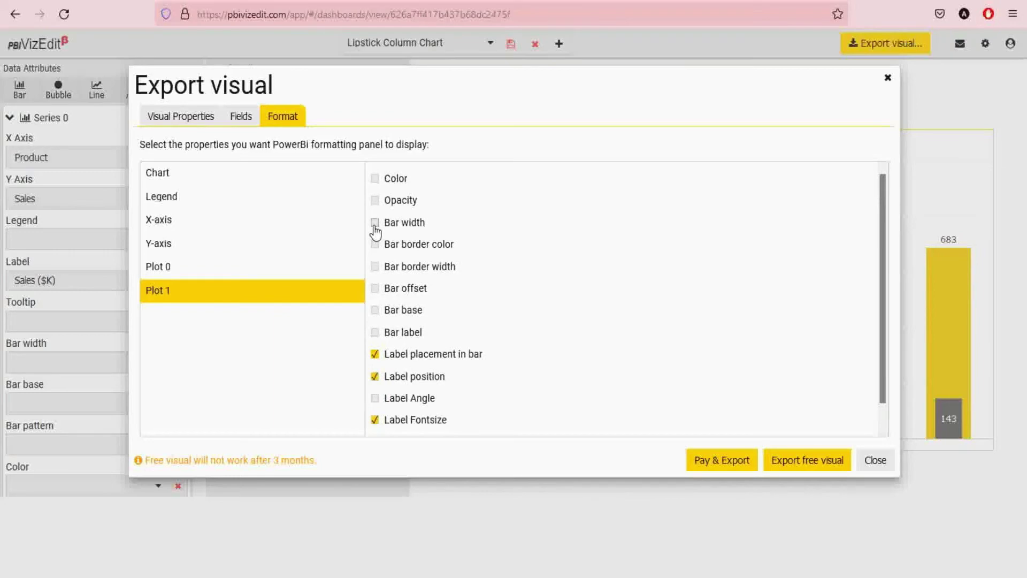
left_click(375, 179)
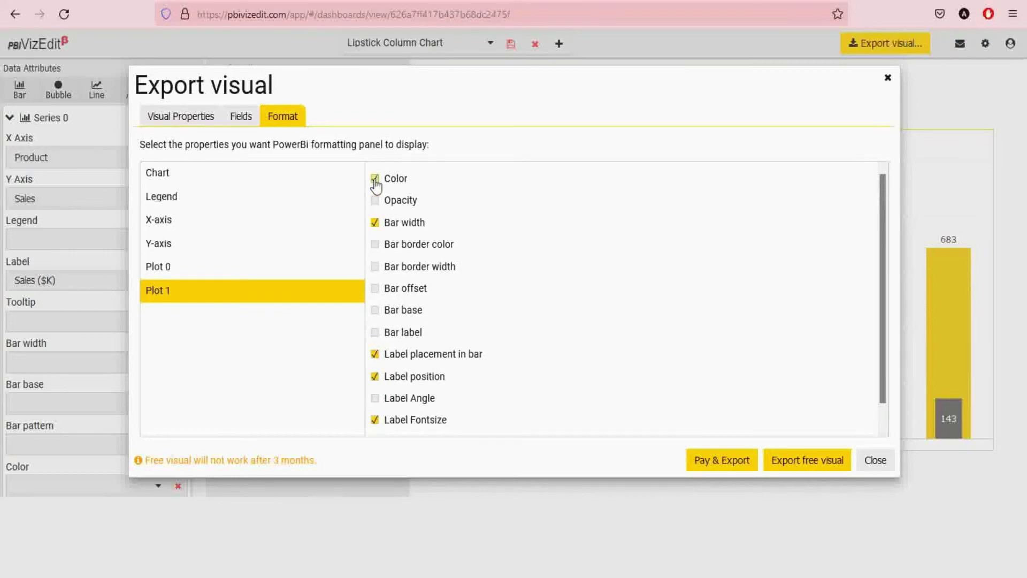
left_click(375, 244)
left_click(375, 266)
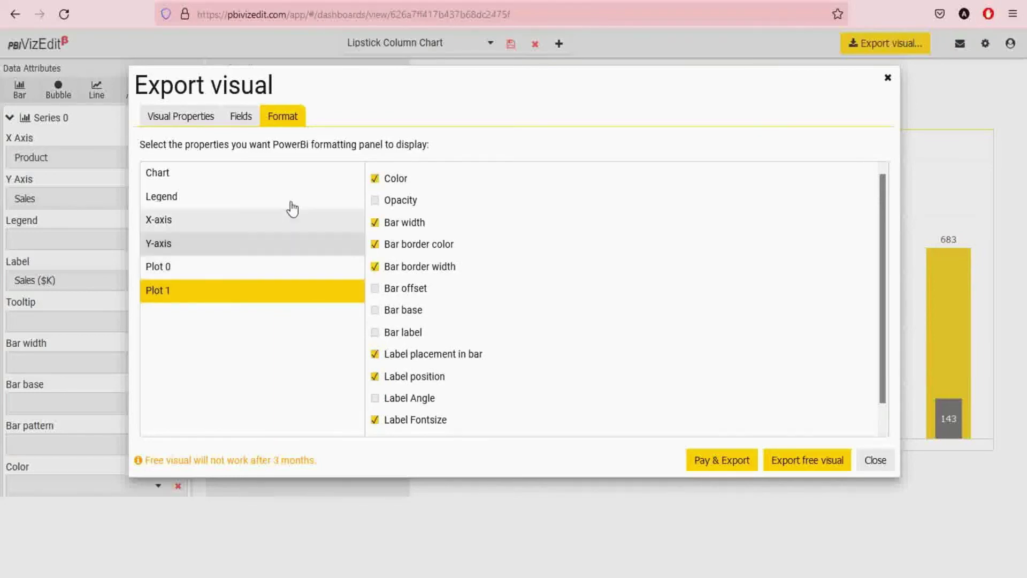
left_click(175, 117)
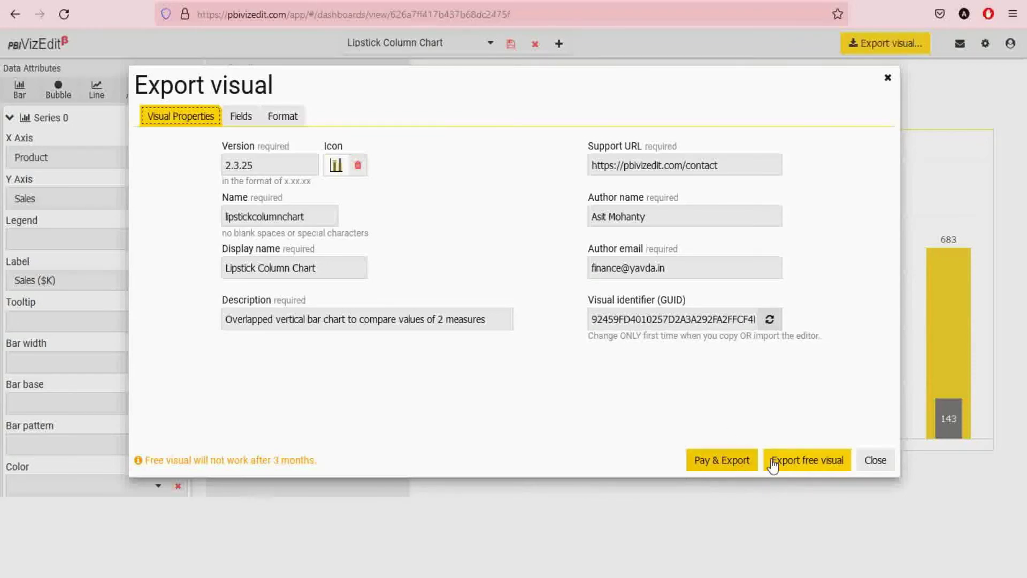
- Export the free visual as a .pbiviz file to Documents\visual and close the completion notice
left_click(800, 461)
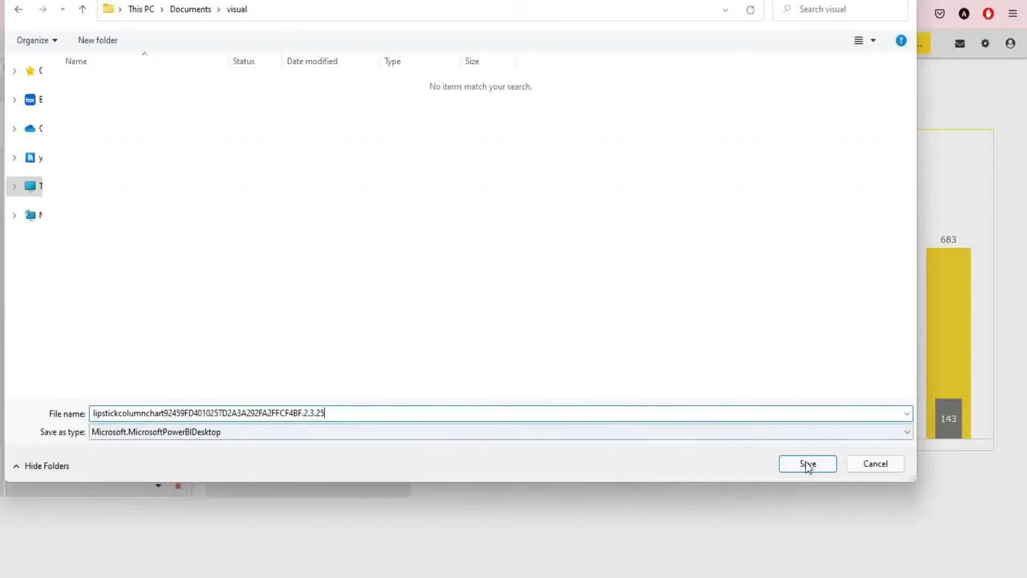
left_click(808, 463)
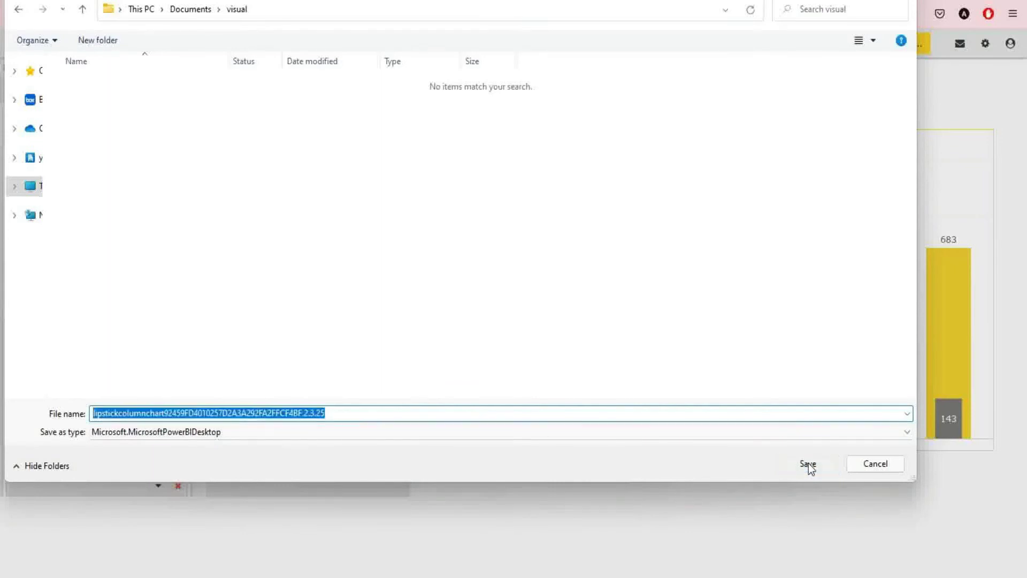
left_click(649, 224)
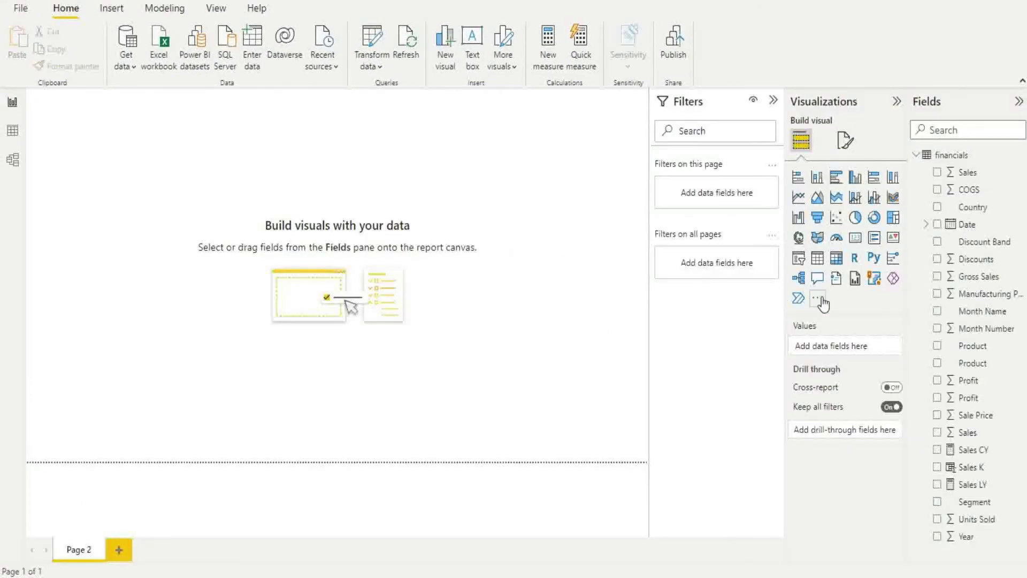
- Import the exported Lipstick Column Chart .pbiviz file into Power BI Desktop's Visualizations pane
left_click(819, 298)
left_click(856, 330)
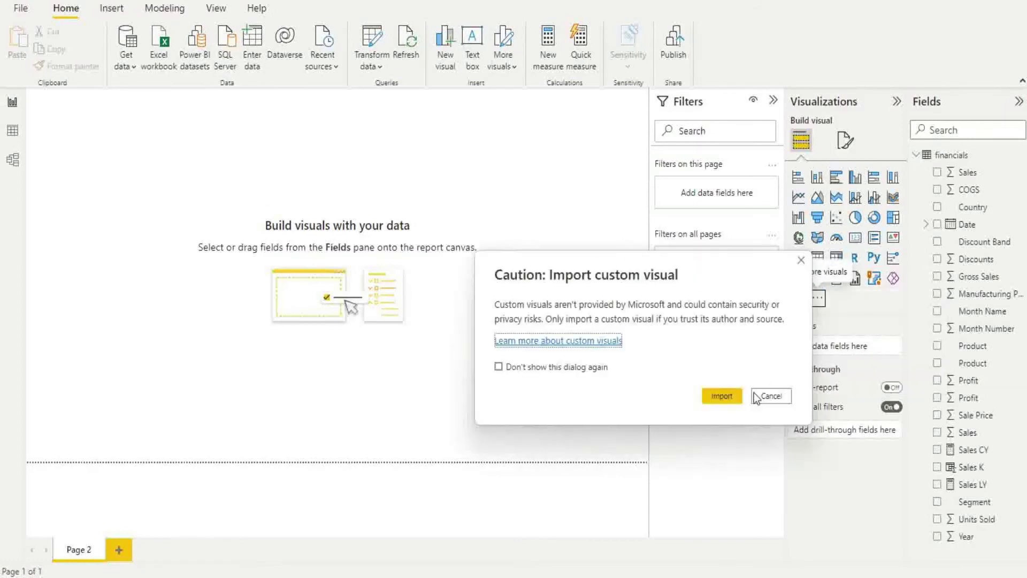
left_click(721, 396)
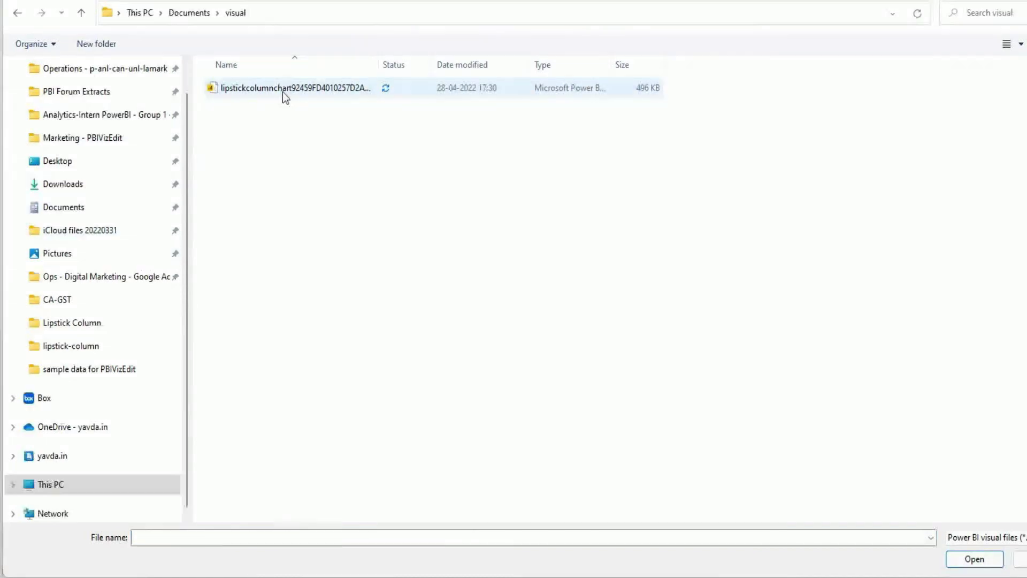
left_click(282, 92)
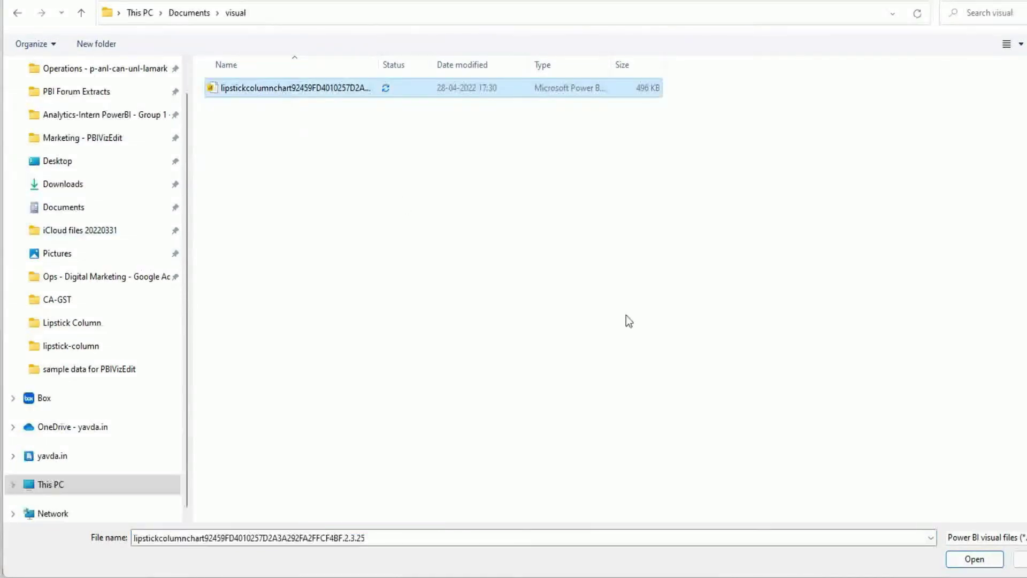
left_click(970, 565)
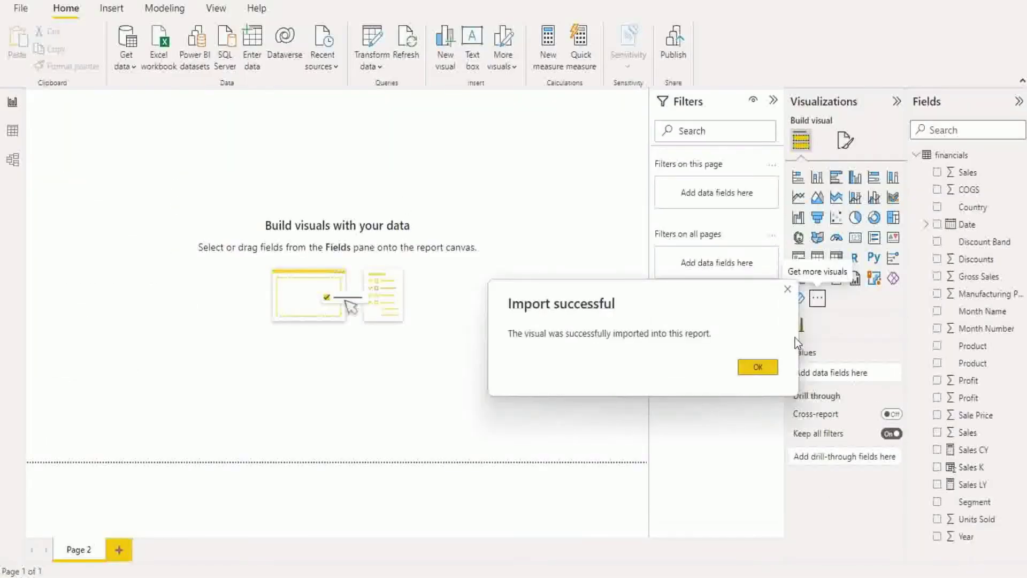
left_click(757, 367)
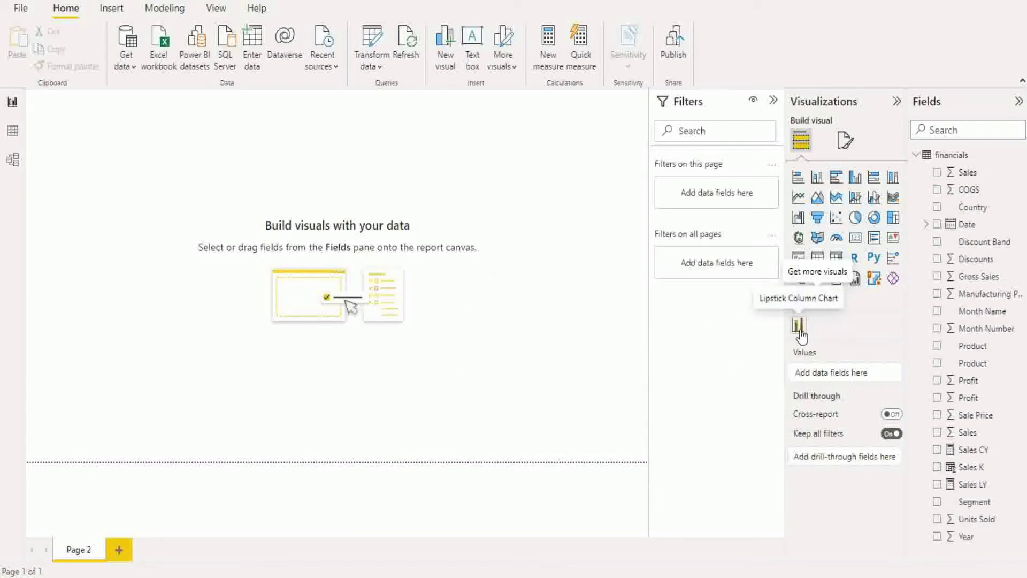
- Add a blank Lipstick Column Chart to the page, enlarge it, and widen the Fields pane
left_click(799, 327)
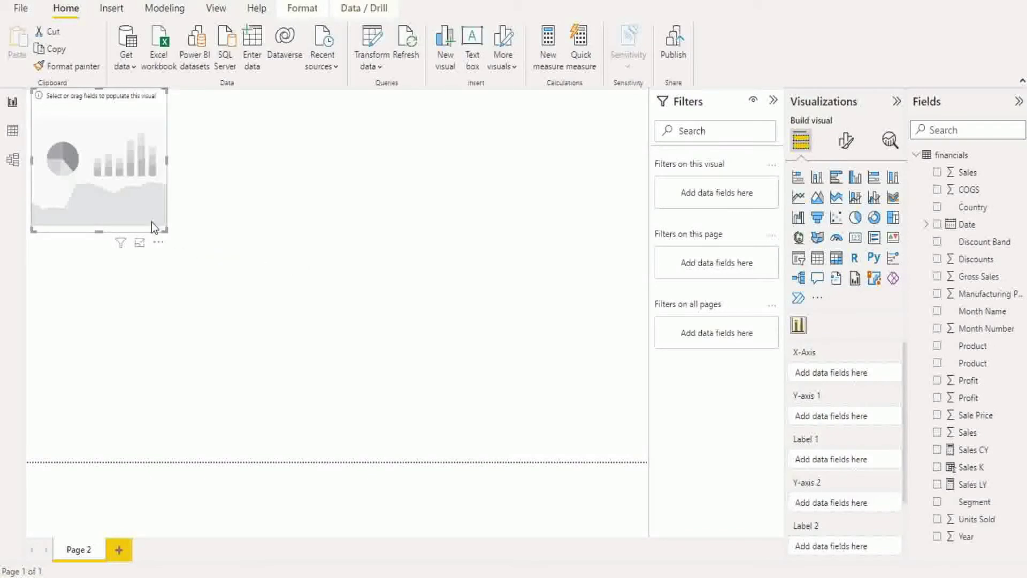
left_click_drag(152, 222, 424, 405)
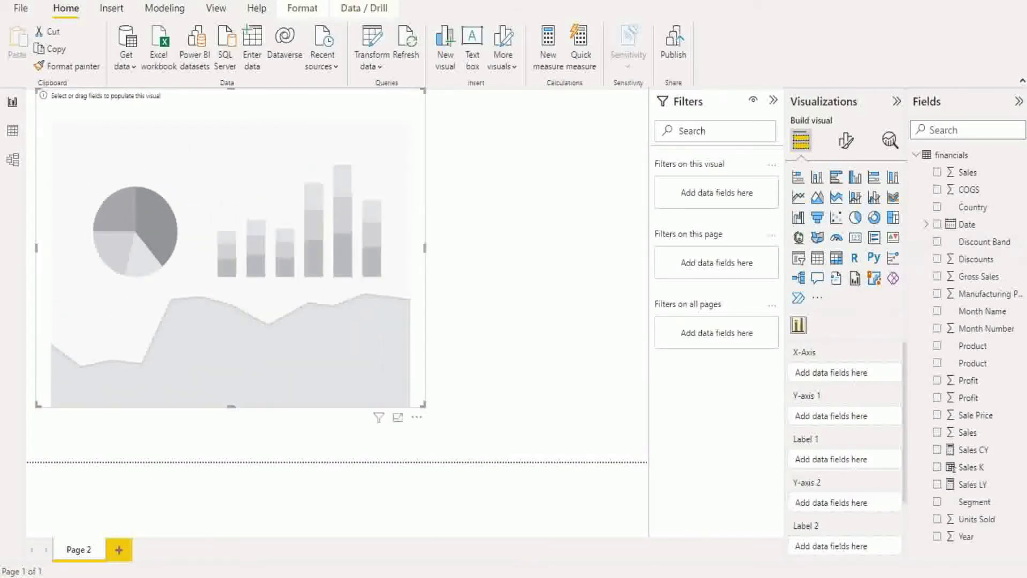
left_click_drag(908, 275, 862, 275)
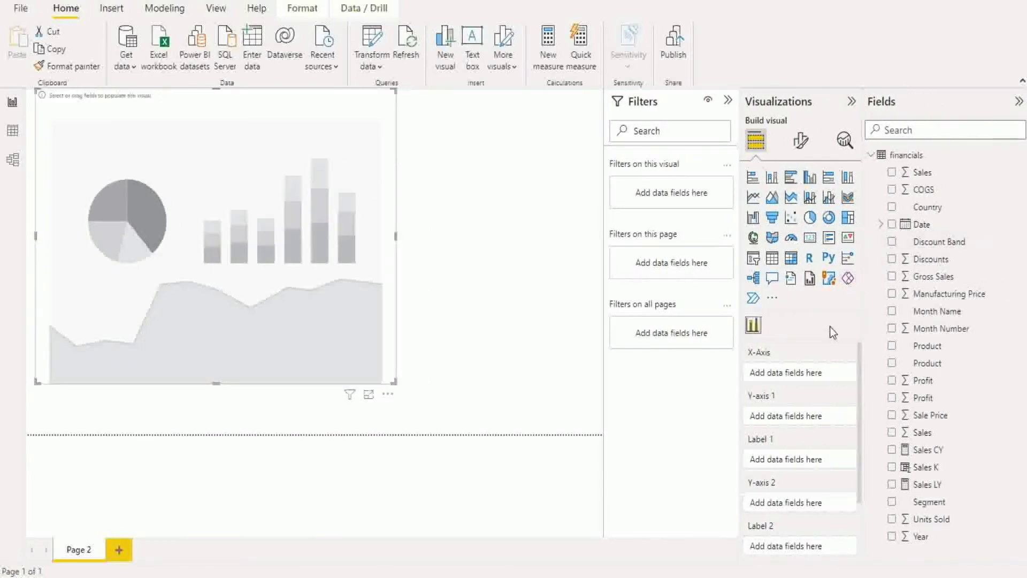
- Put Product on the X-Axis, Sales CY and Sales LY as bars, Sales CY as label; enlarge the chart
left_click_drag(921, 348, 792, 373)
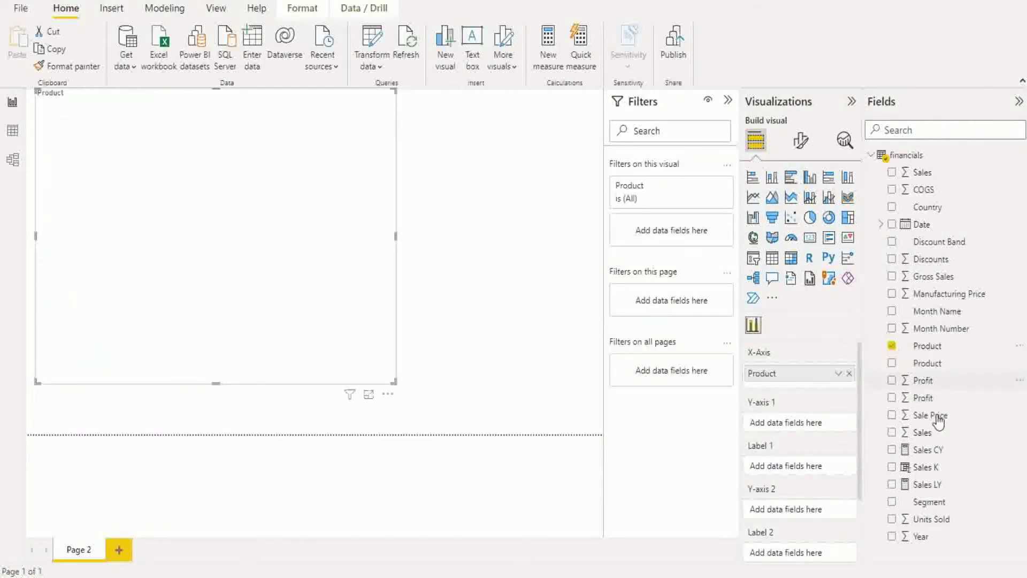
left_click_drag(941, 451, 800, 431)
left_click_drag(929, 485, 785, 510)
left_click_drag(925, 451, 797, 467)
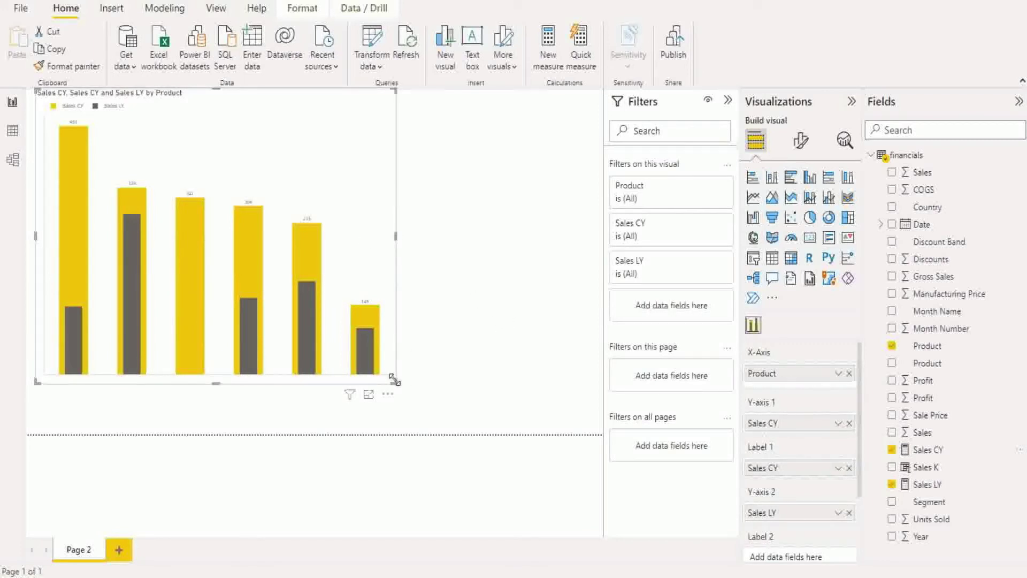
left_click_drag(394, 380, 497, 405)
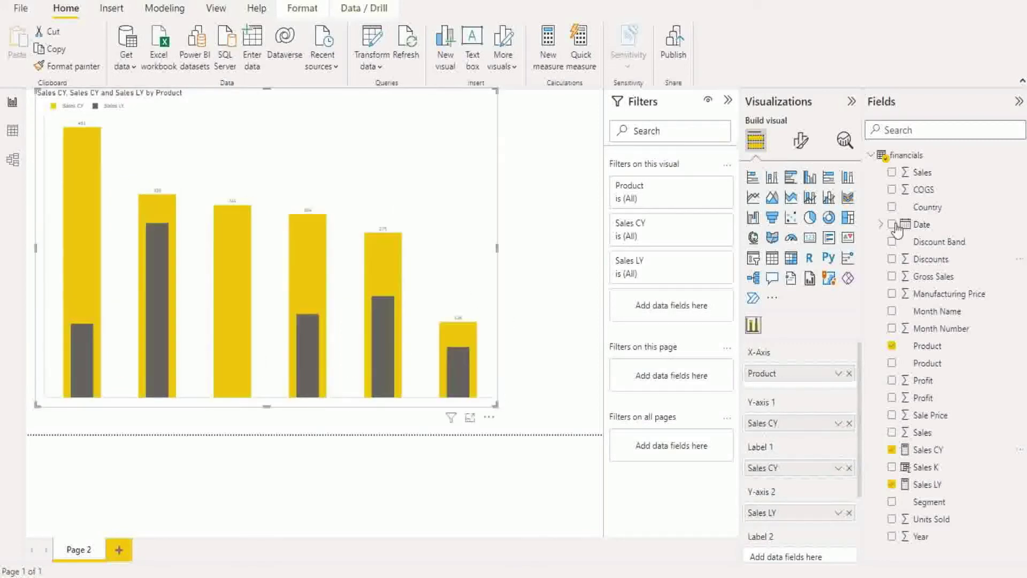
left_click(801, 145)
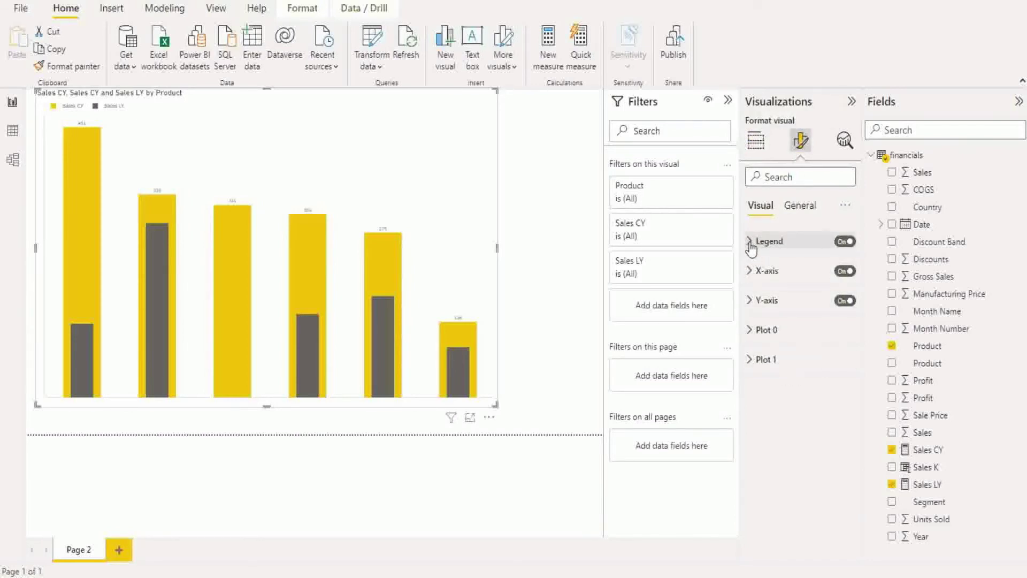
- Expand and review the Legend and X-axis formatting cards, then collapse them again
left_click(751, 247)
scroll(823, 295, "down", 1)
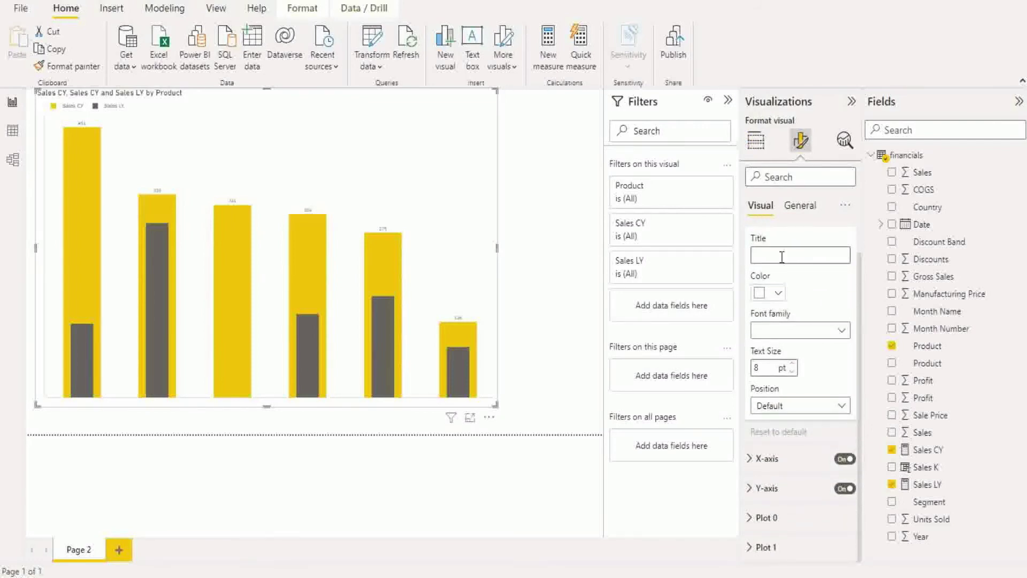
scroll(767, 256, "up", 1)
left_click(766, 249)
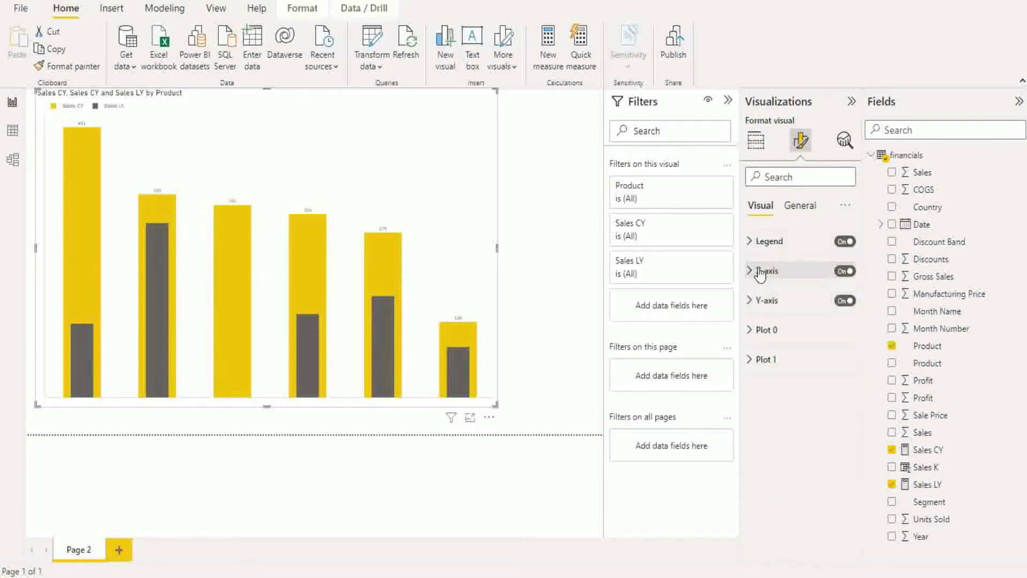
left_click(761, 271)
scroll(795, 322, "down", 3)
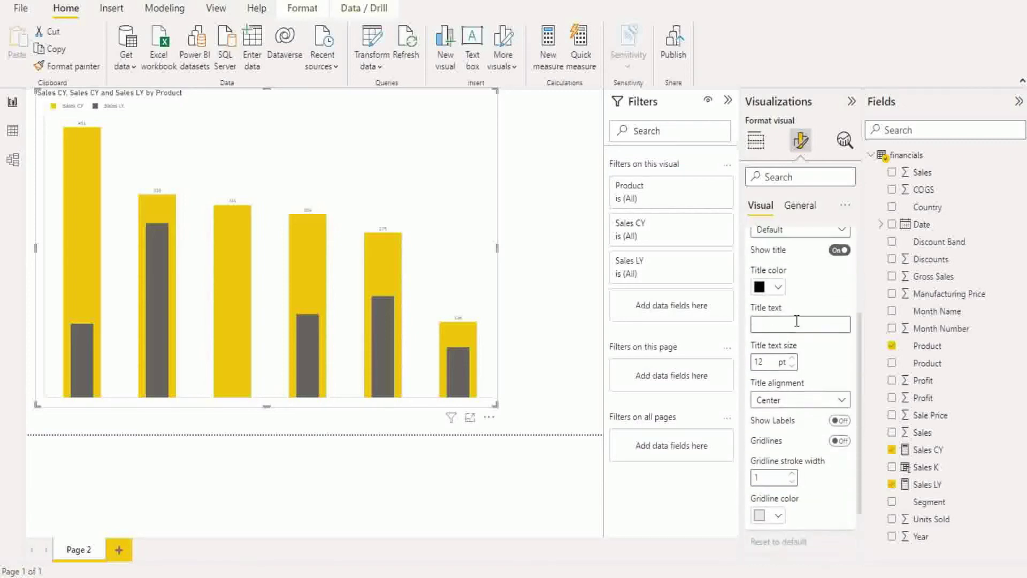
scroll(797, 321, "up", 5)
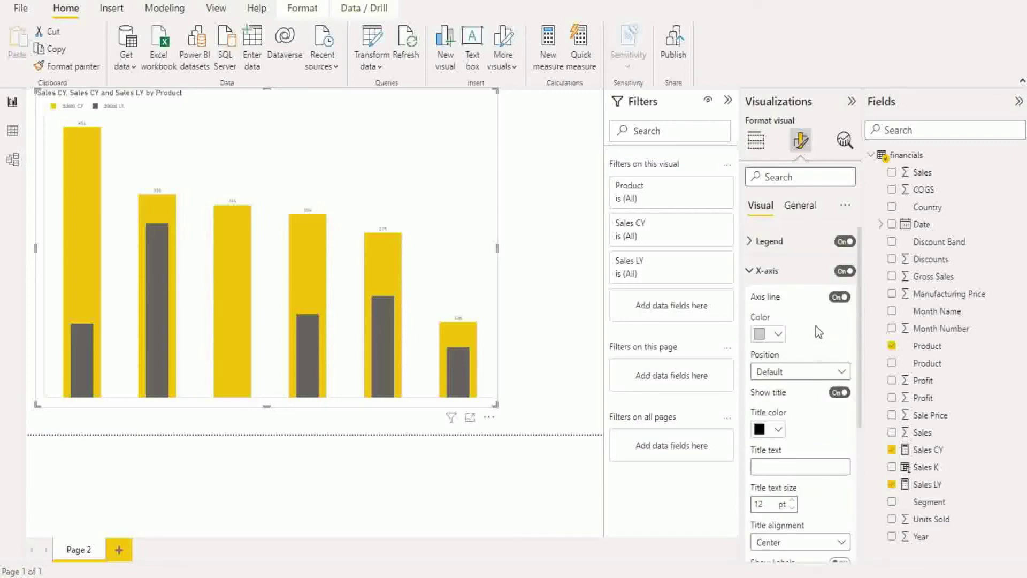
left_click(749, 272)
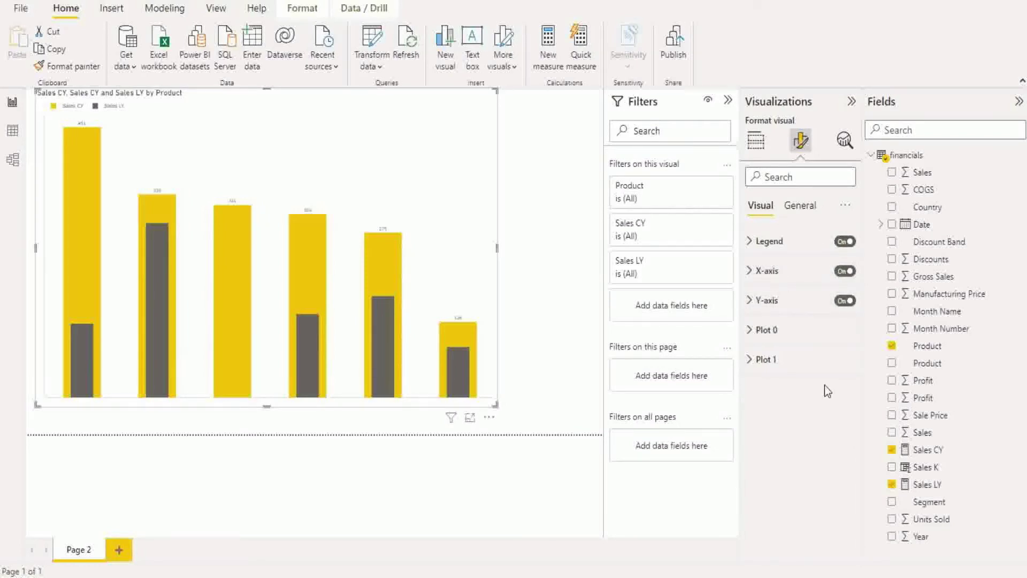
- Try Plot 0 Sales CY bar widths of 0, 0.5, 0.7 and 0.3
left_click(756, 332)
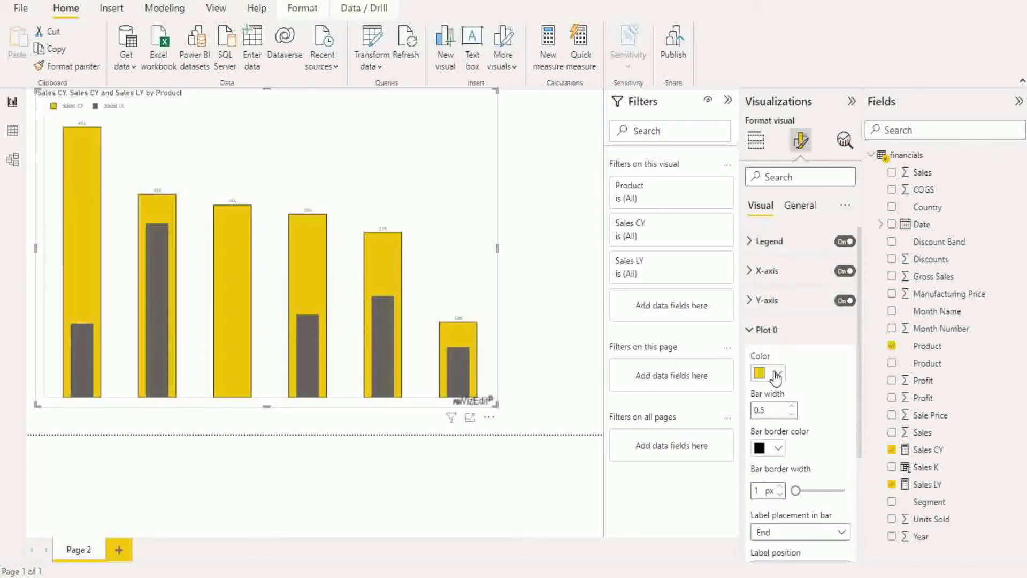
scroll(775, 377, "down", 3)
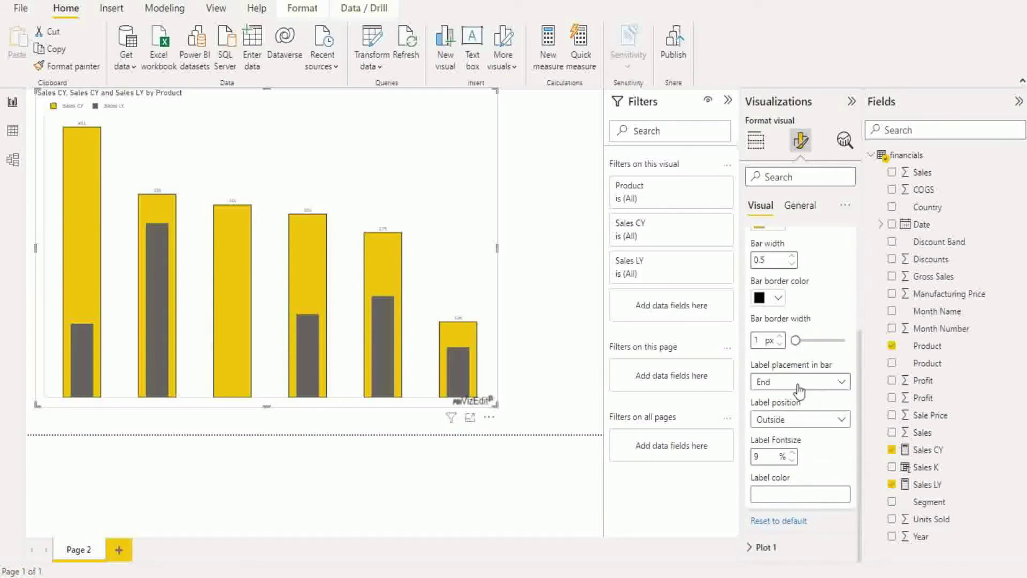
scroll(799, 391, "up", 1)
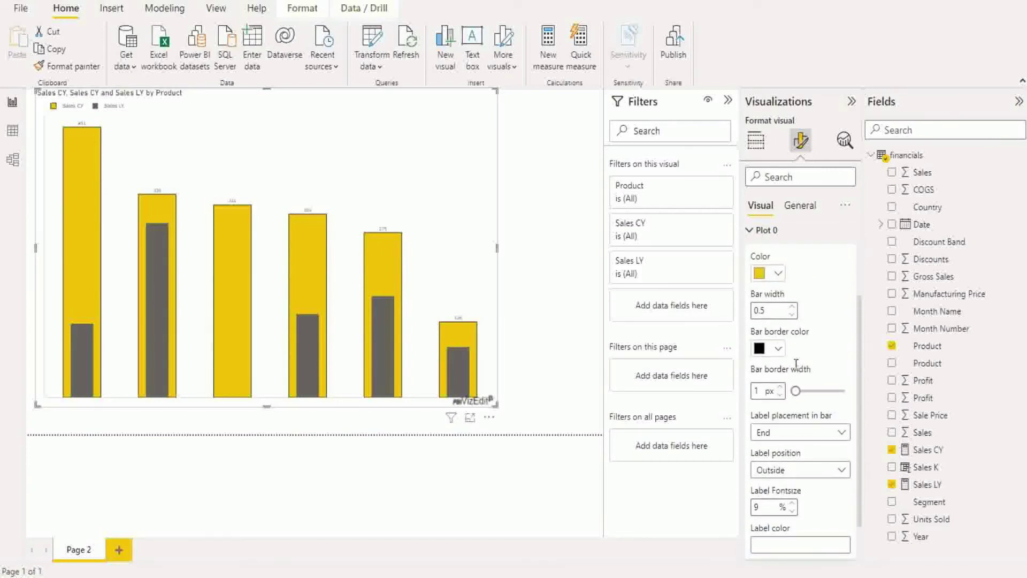
left_click(793, 307)
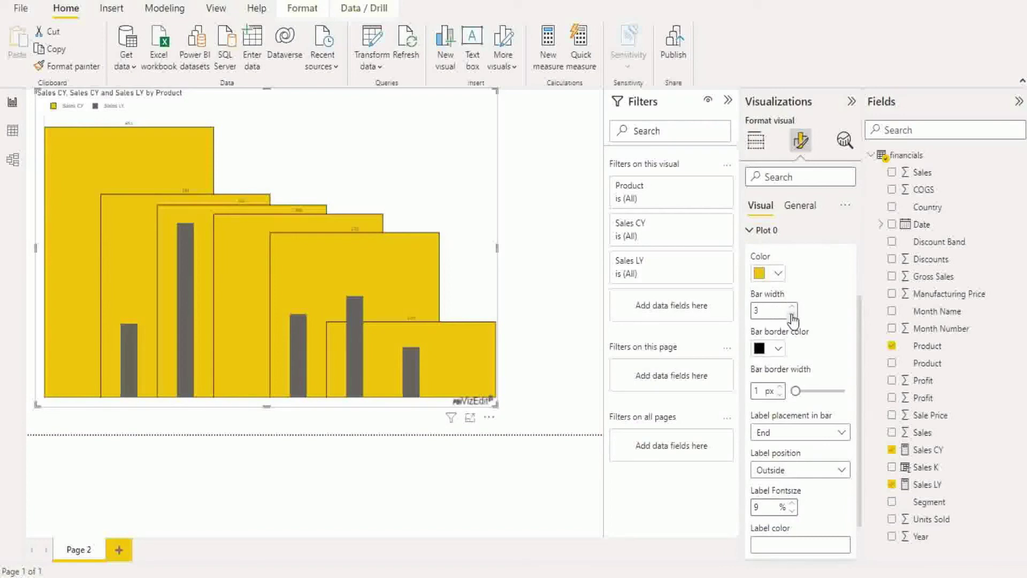
left_click(792, 316)
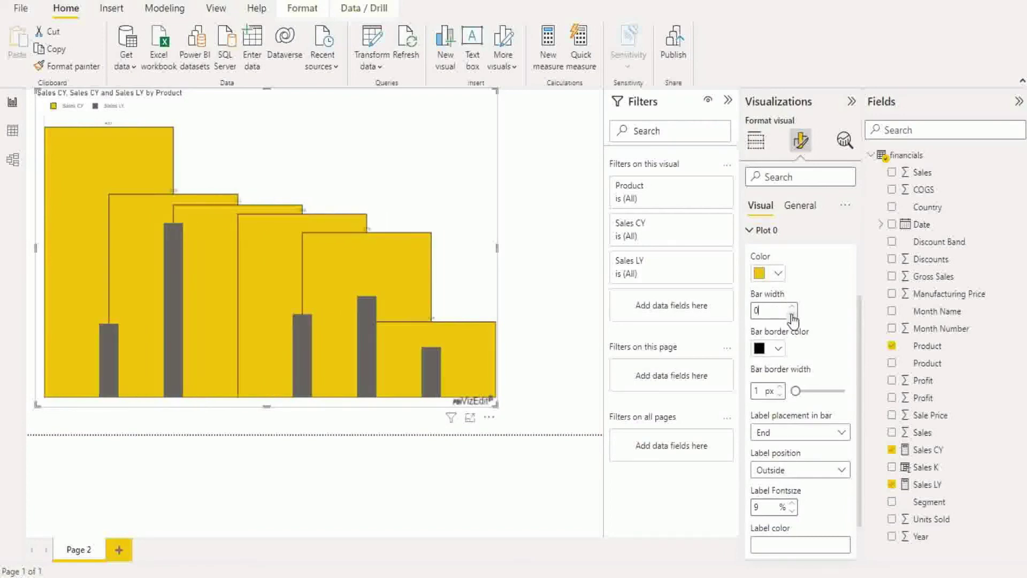
left_click(792, 307)
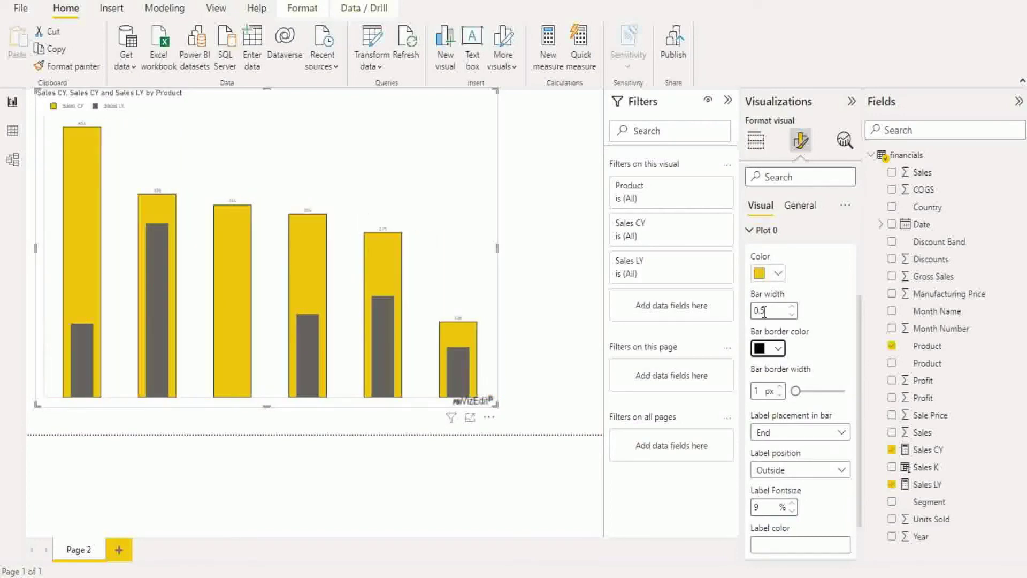
scroll(829, 364, "up", 1)
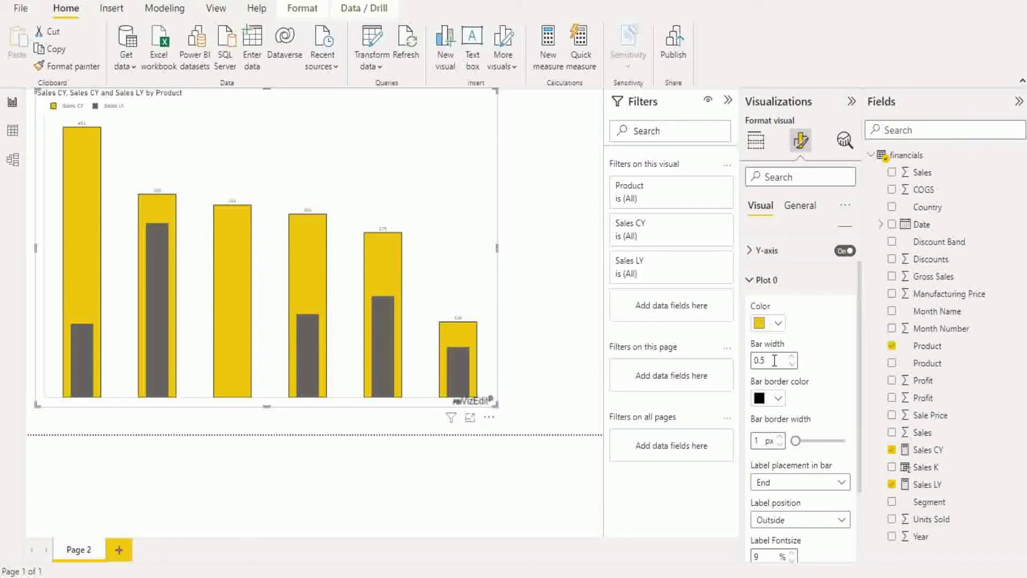
key("Up")
key("Up")
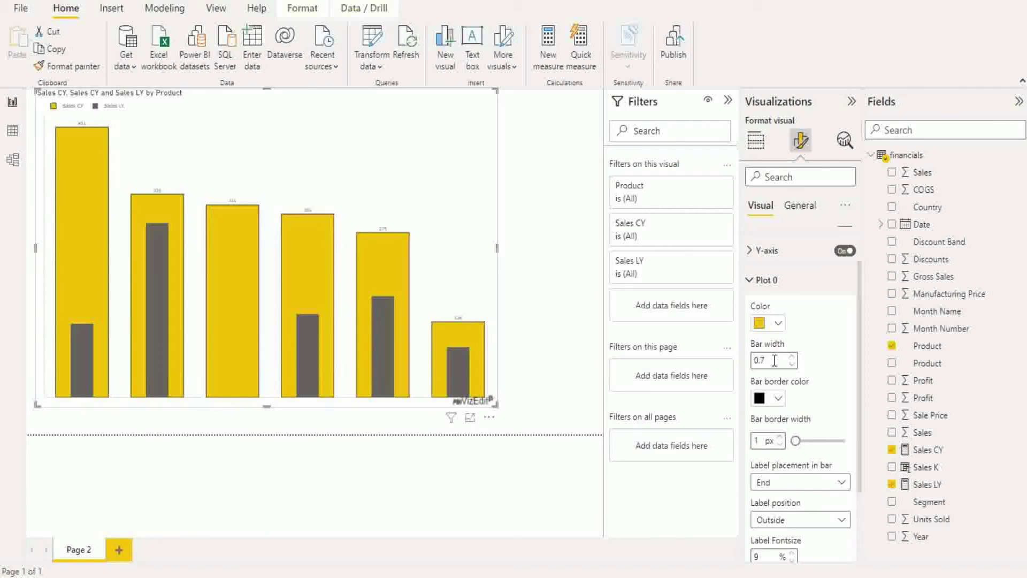
key("Down")
key("Down")
key("Down")
key("Down")
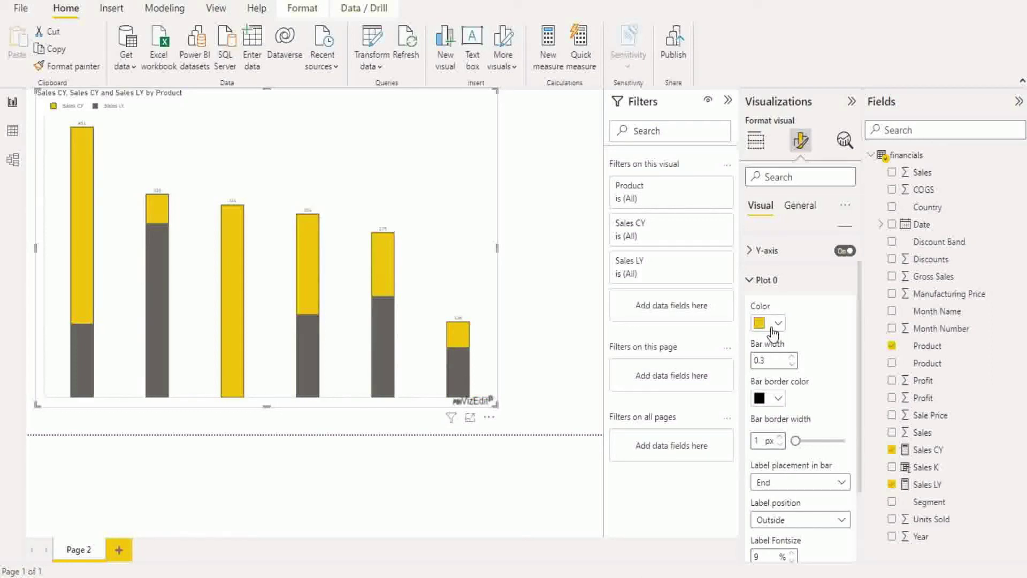
- Enter 0.5 as the Plot 0 bar width and collapse Plot 0
left_click(774, 361)
key("BackSpace")
type("5")
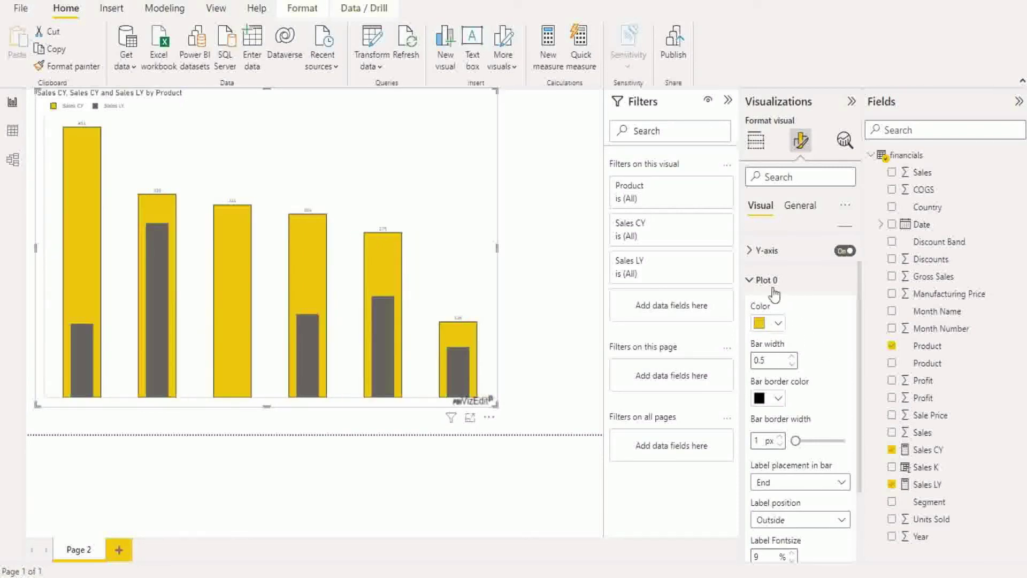
left_click(772, 288)
- Check Plot 1 Sales LY label options, keeping placement Middle and position Inside
left_click(769, 361)
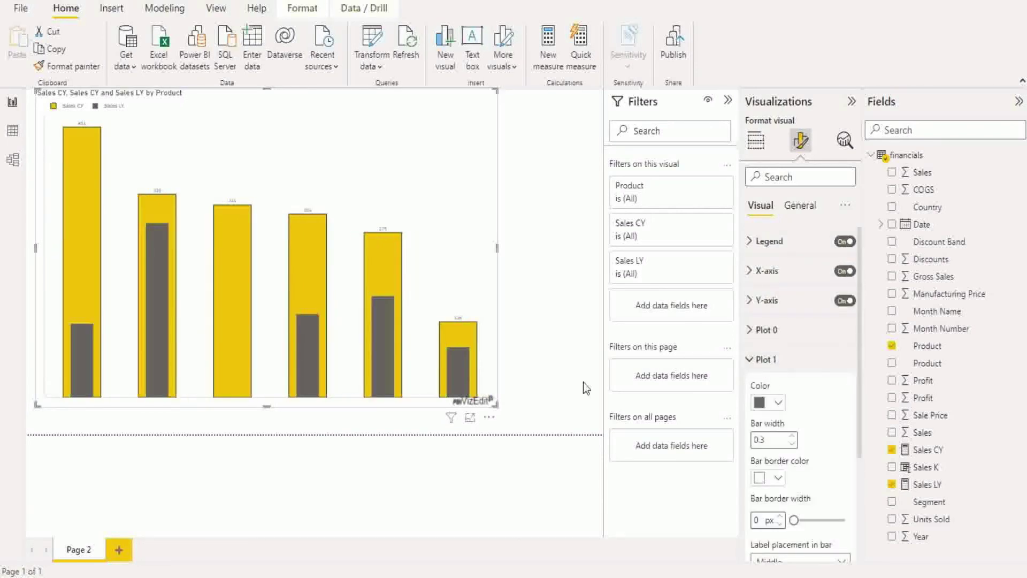
scroll(795, 412, "down", 3)
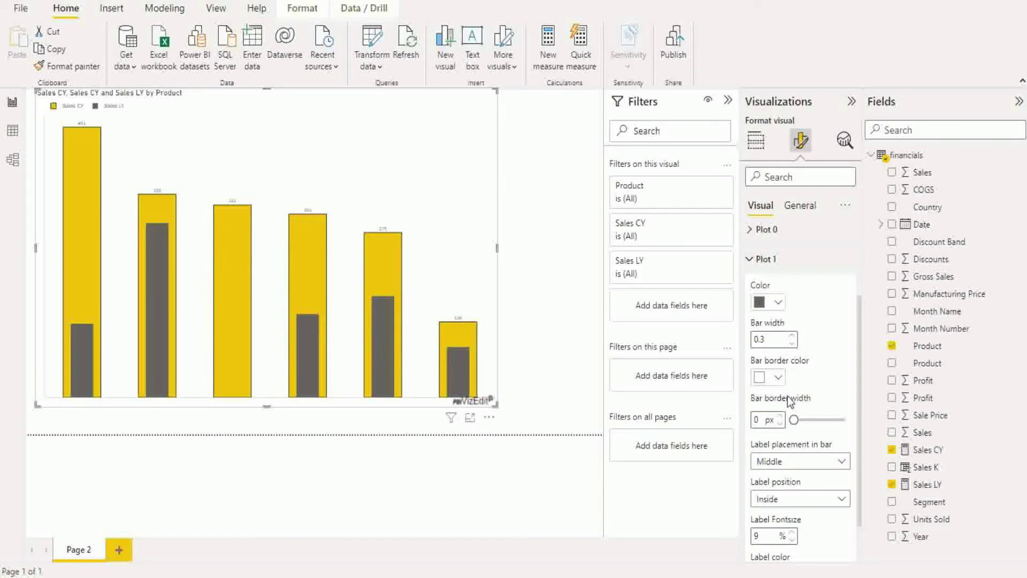
scroll(786, 401, "down", 1)
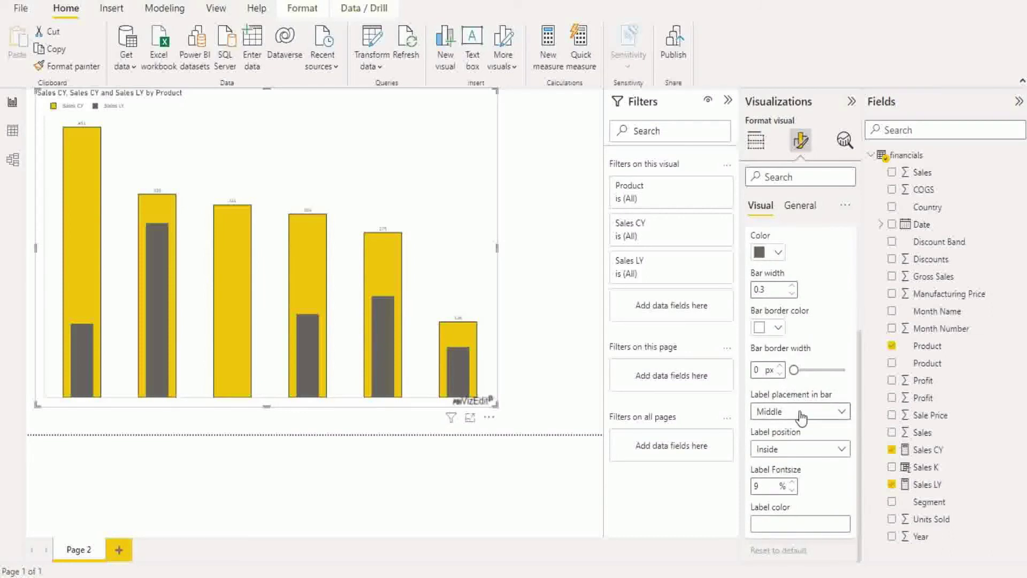
left_click(811, 452)
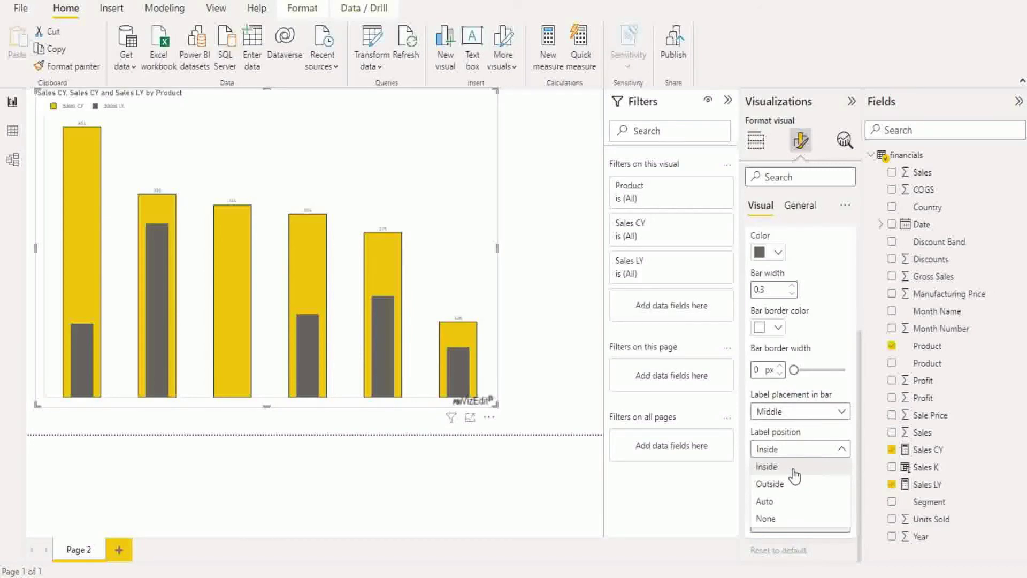
left_click(801, 412)
left_click(800, 412)
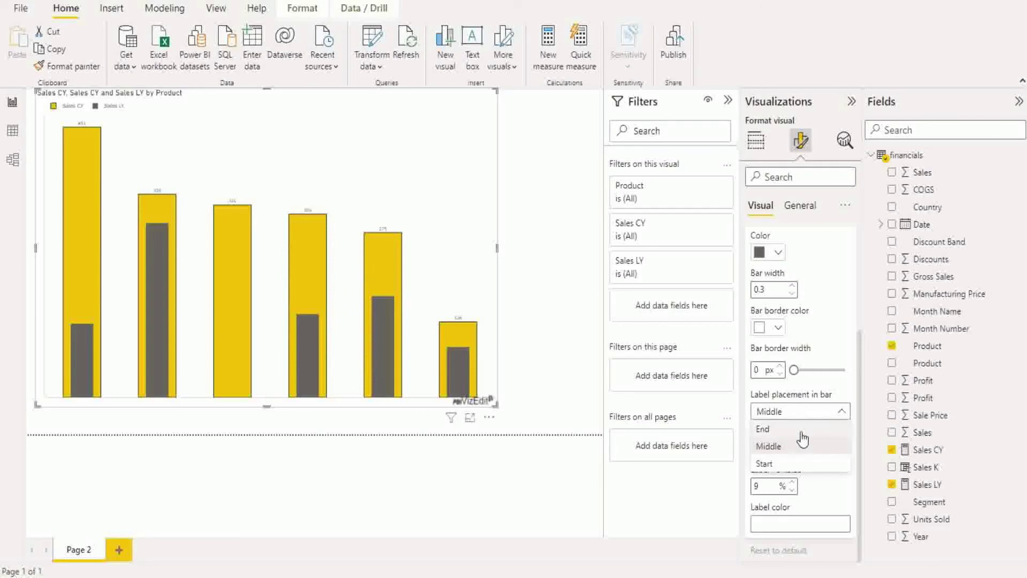
left_click(795, 413)
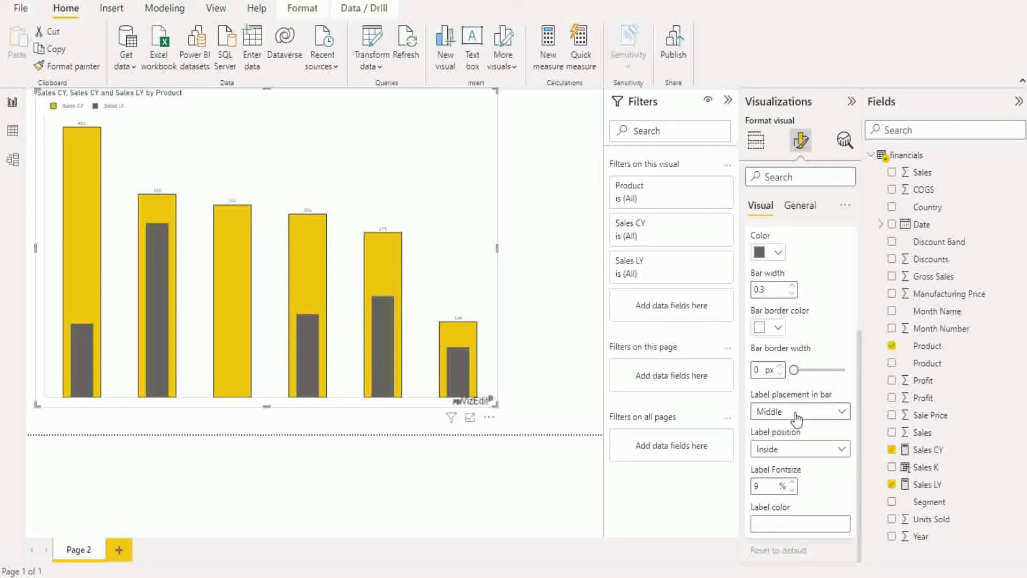
left_click(804, 450)
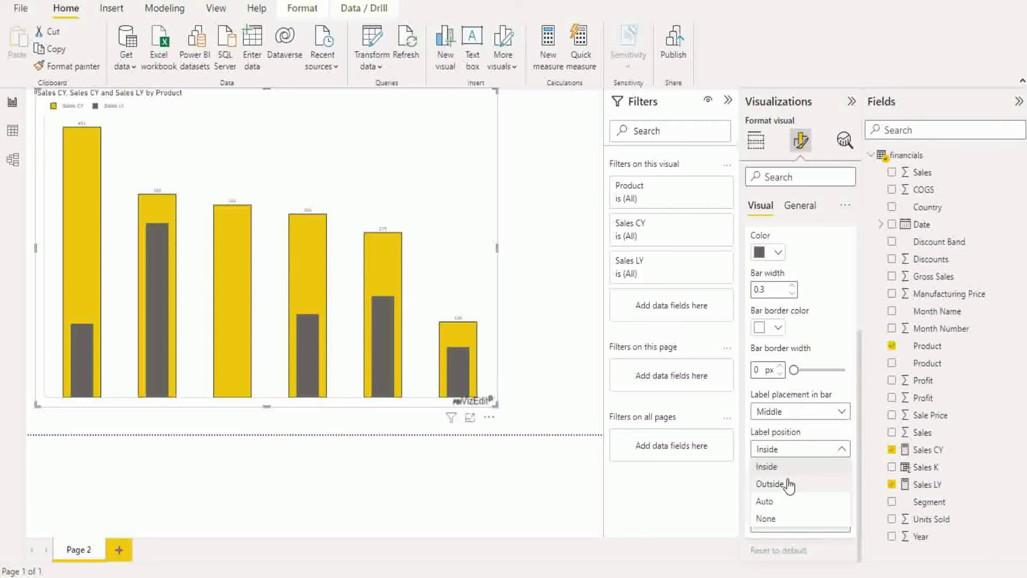
left_click(840, 395)
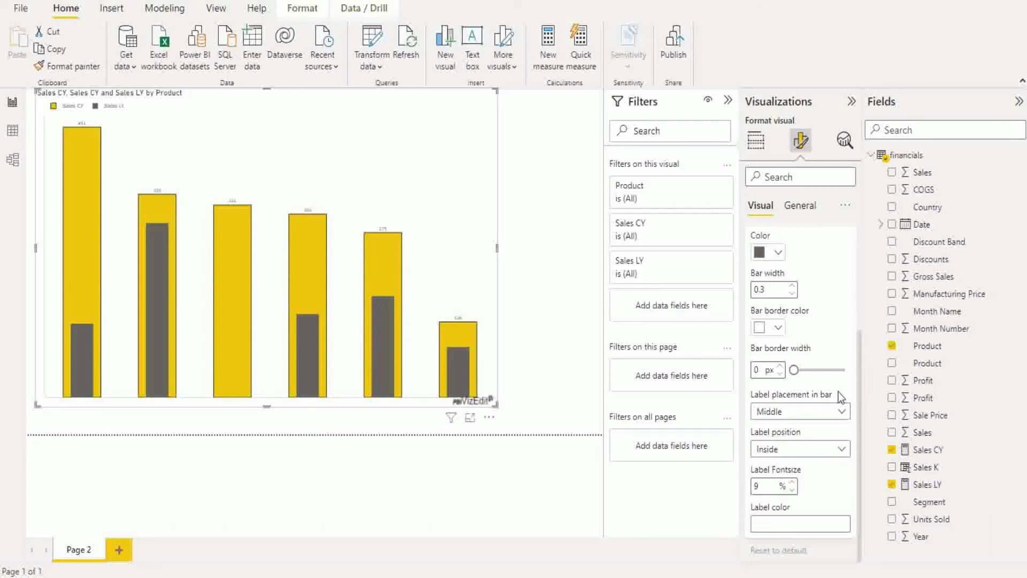
left_click(797, 207)
- View the General size properties, return to Visual formatting, then reselect the chart to show its fields
left_click(766, 242)
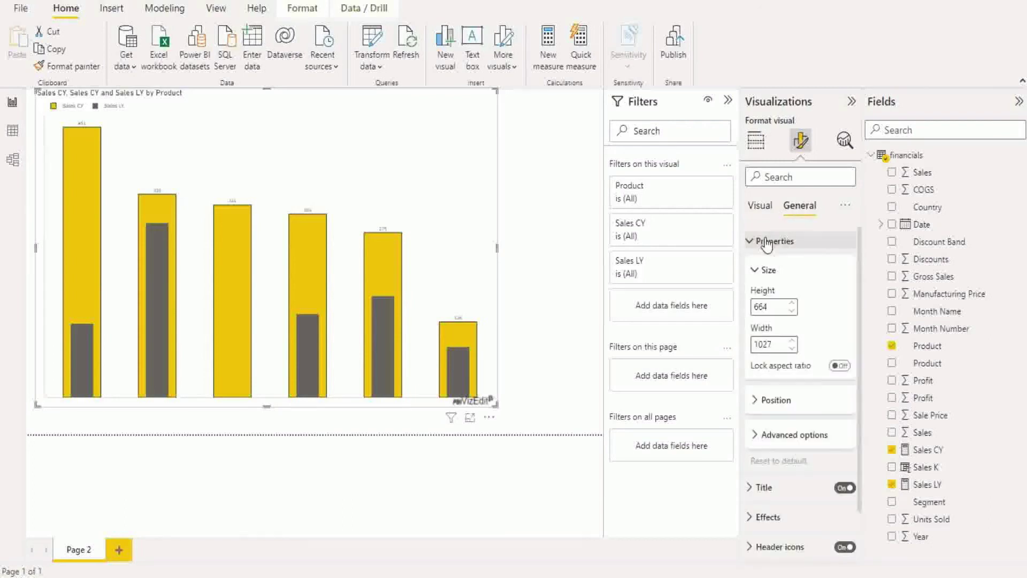
left_click(760, 206)
left_click(803, 207)
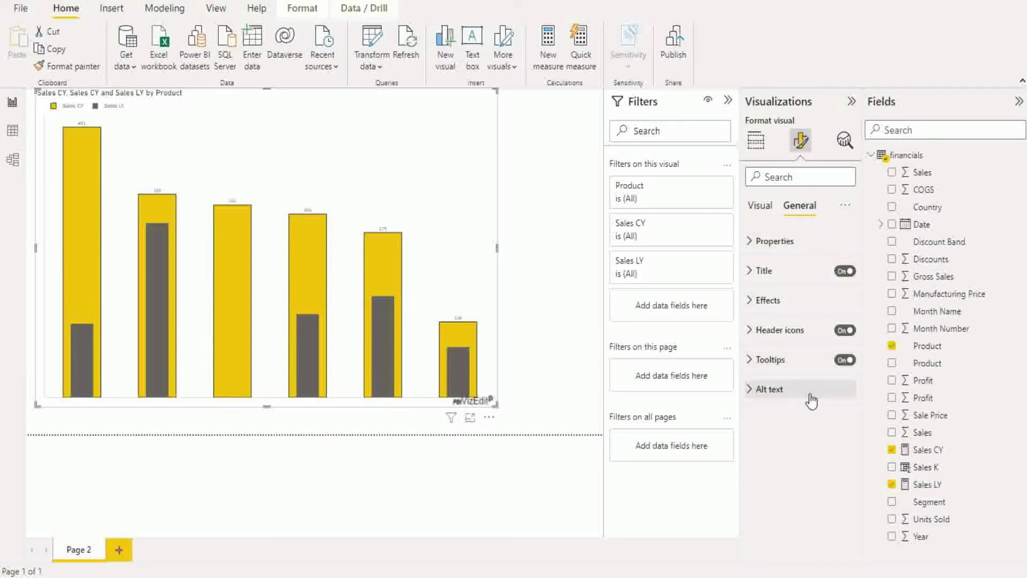
left_click(760, 206)
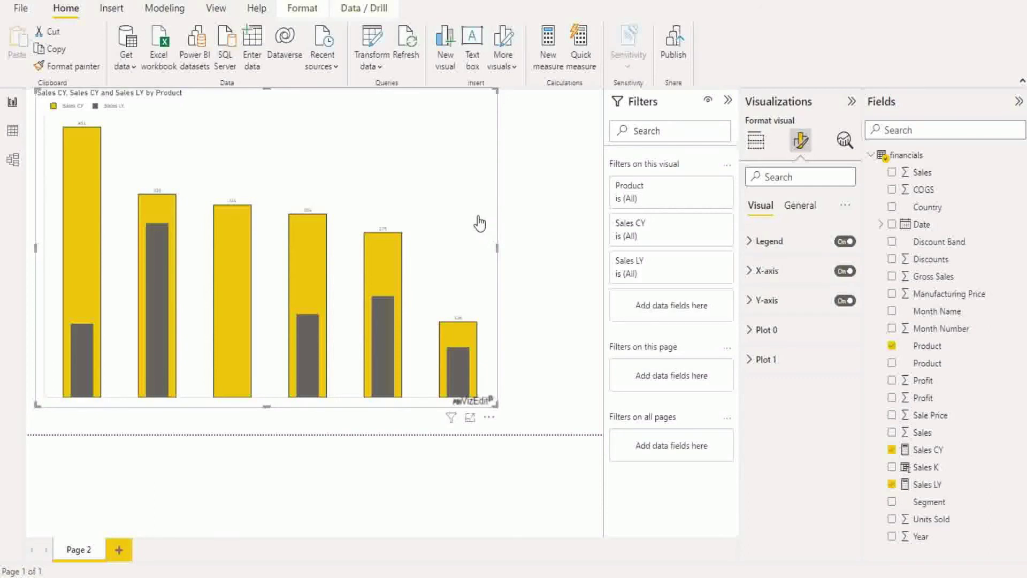
left_click(526, 240)
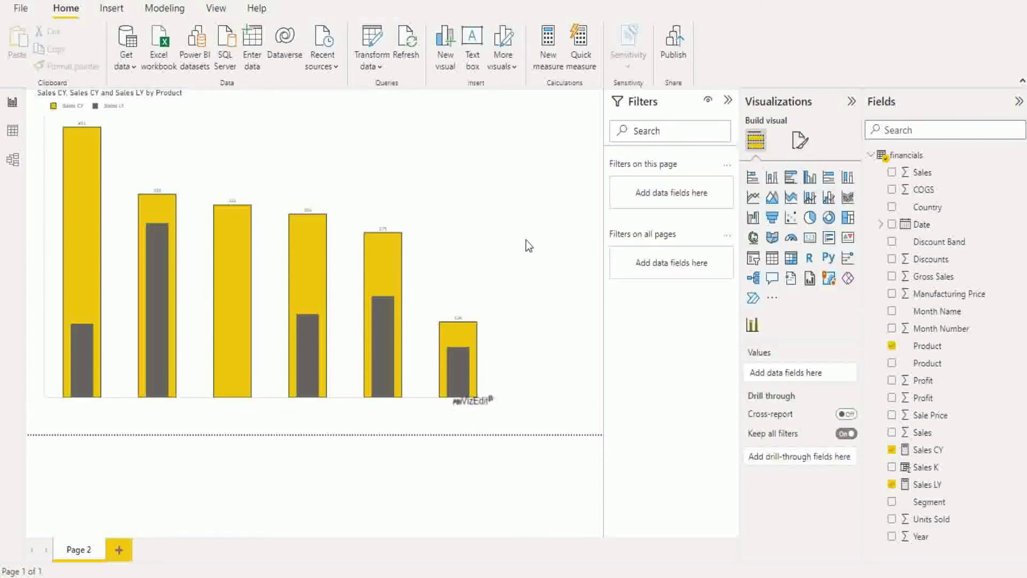
left_click(487, 227)
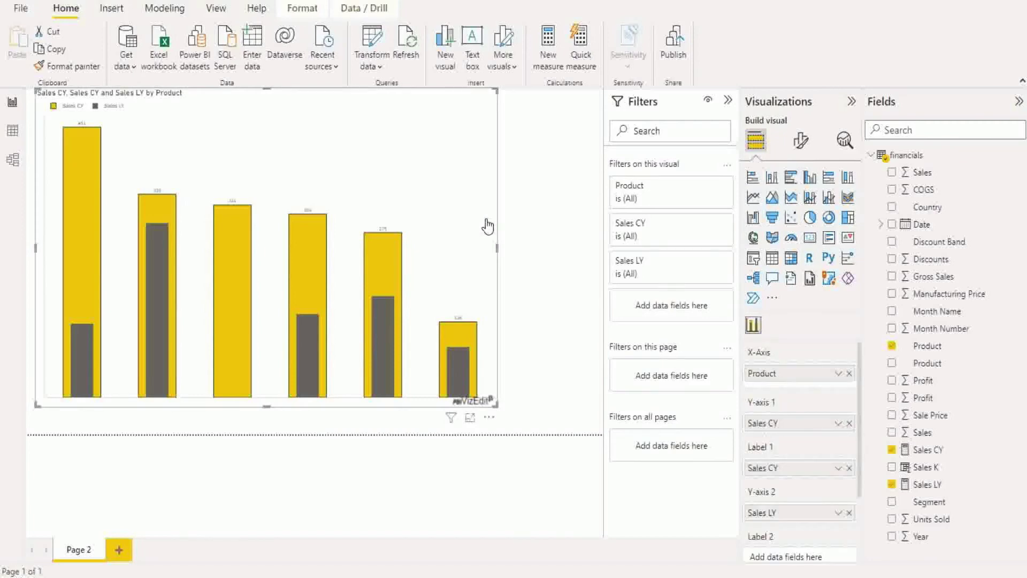